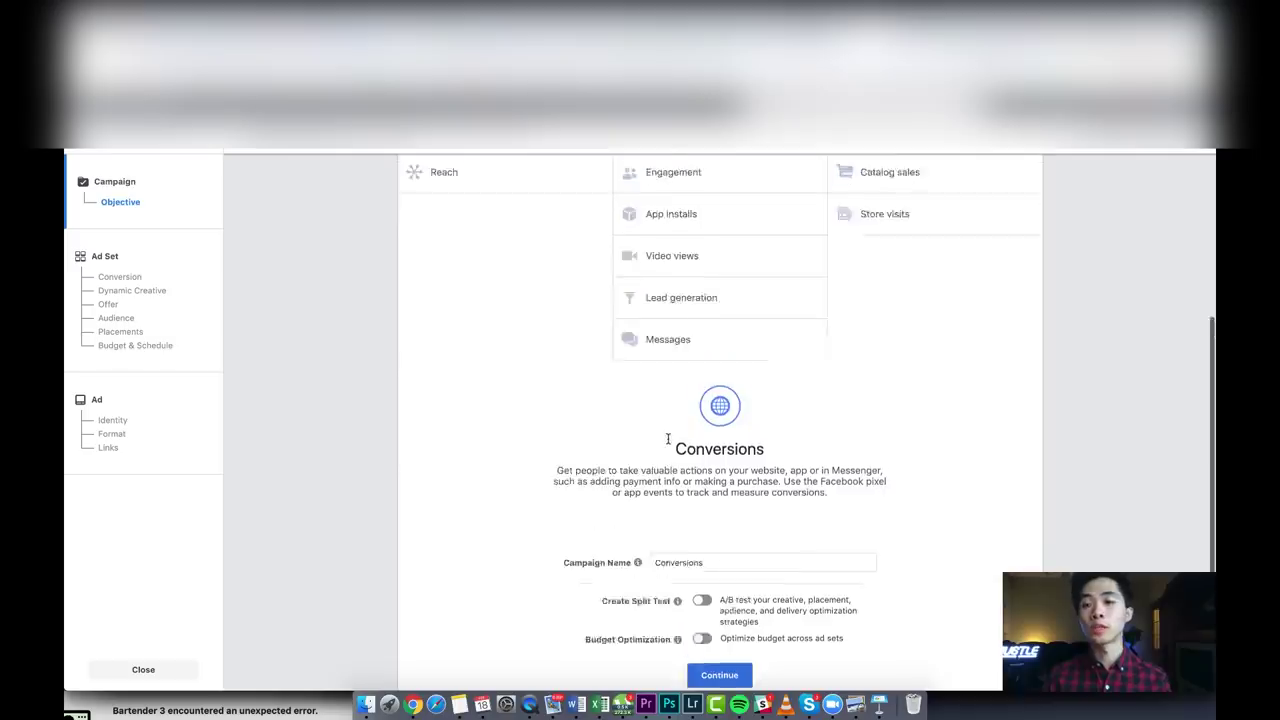
- Name the conversions campaign "18.2. TEST - Template tool" and continue to the ad set setup
scroll(668, 438, up, 2)
scroll(895, 234, down, 2)
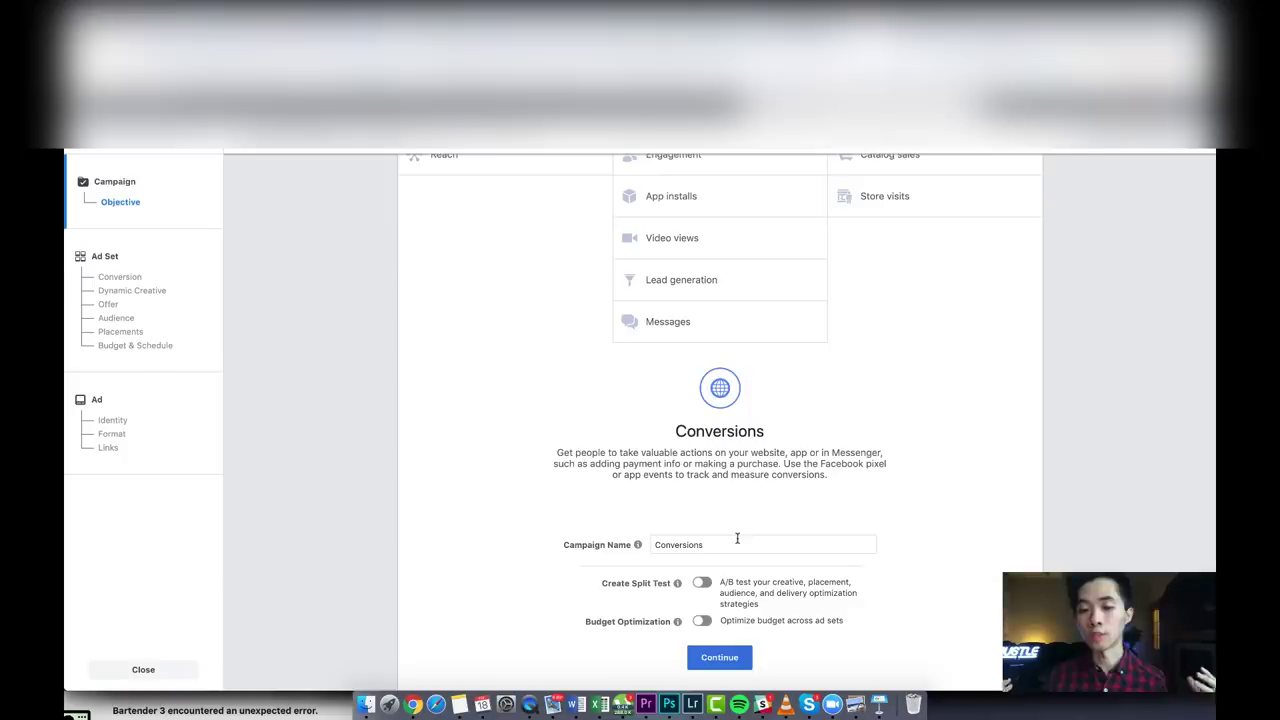
drag(737, 543, 575, 545)
text(18.2. TEST - T)
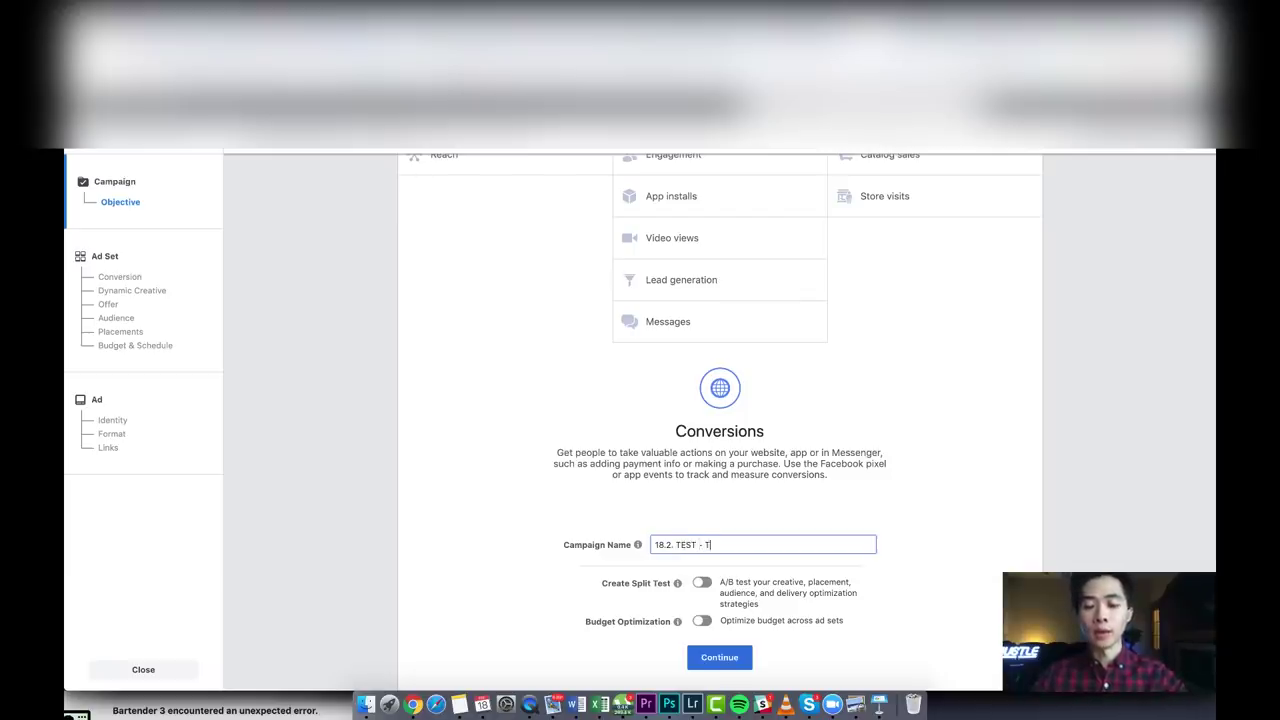
text(tool)
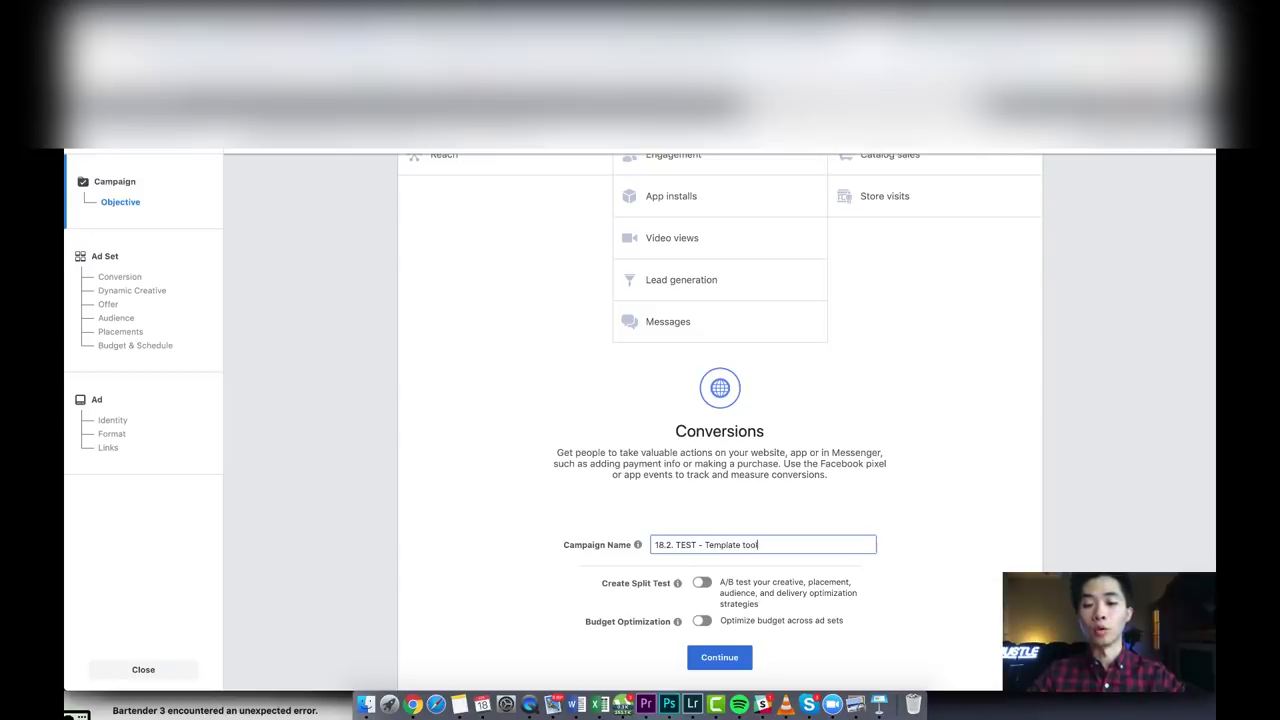
click(724, 659)
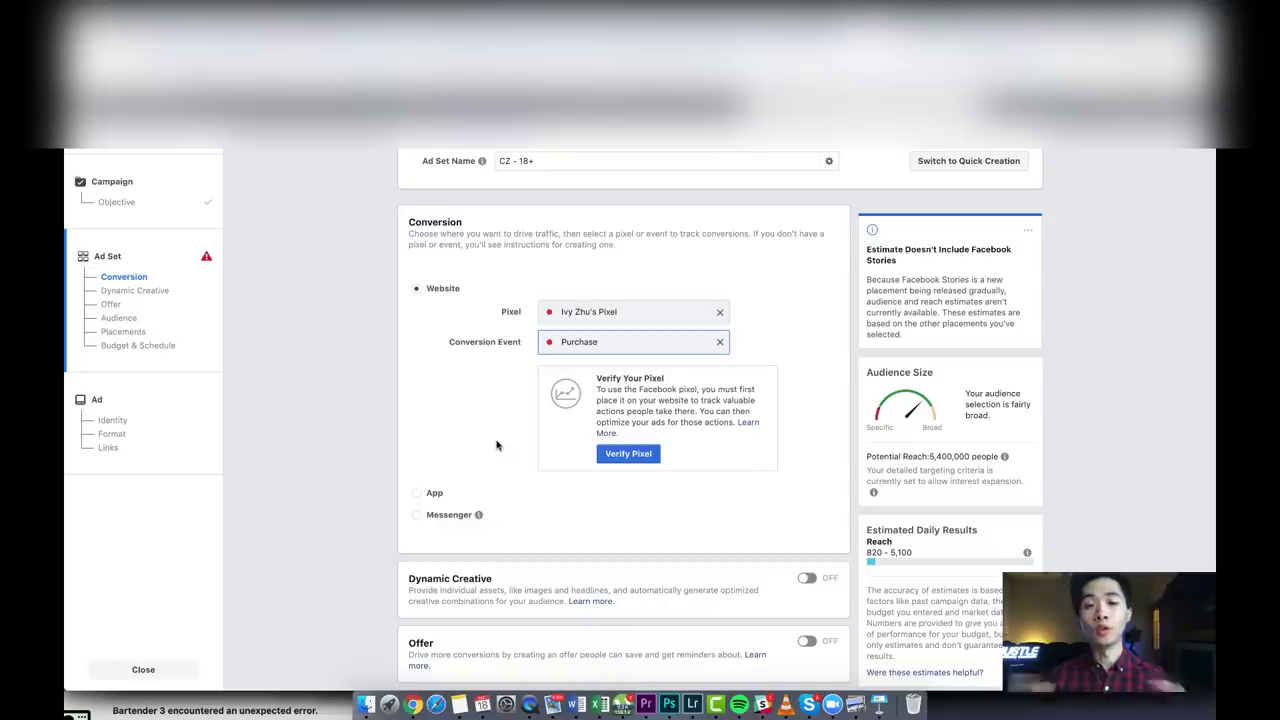
- Remove Czech Republic from the audience locations and switch the location targeting to people who live in this location
click(435, 407)
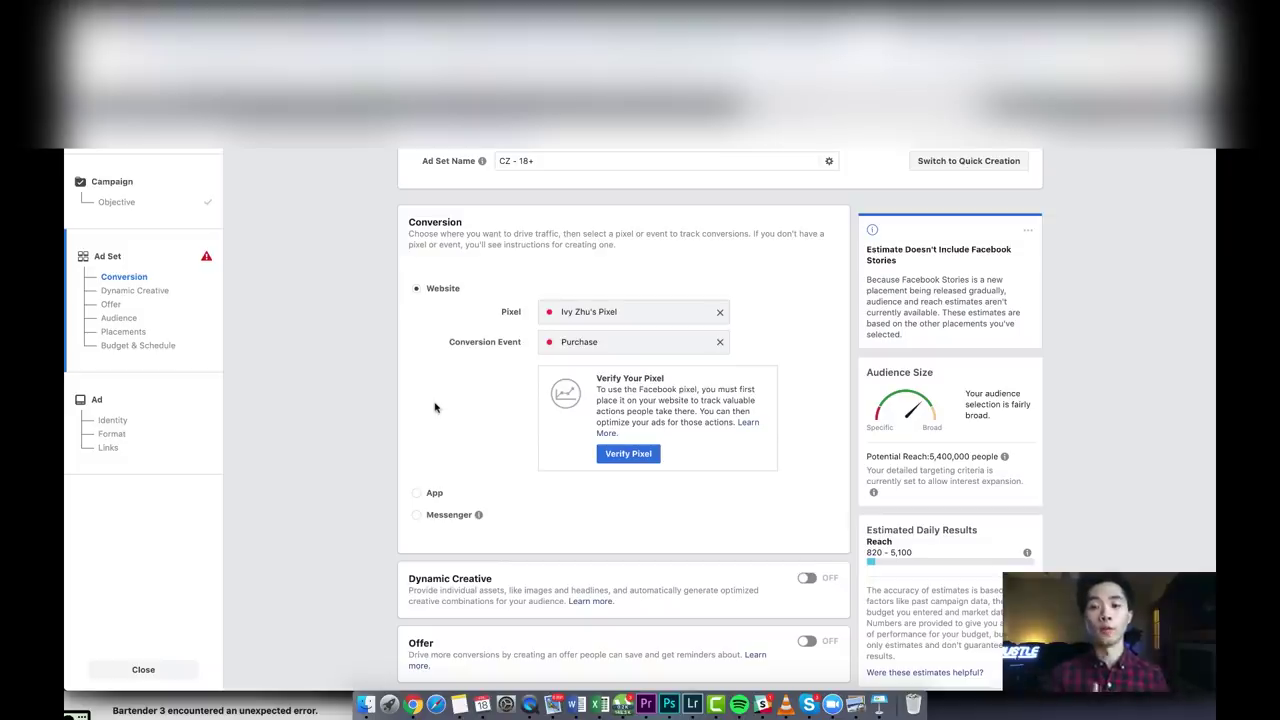
scroll(435, 407, down, 1)
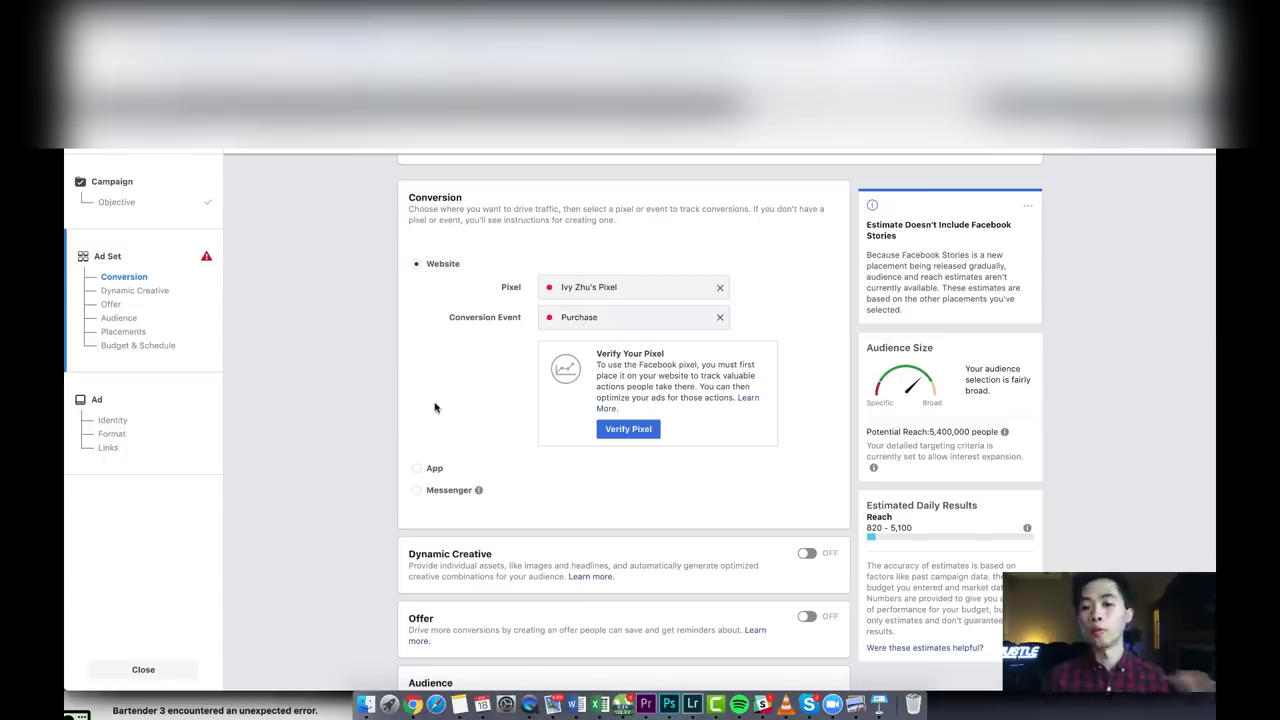
scroll(435, 407, down, 1)
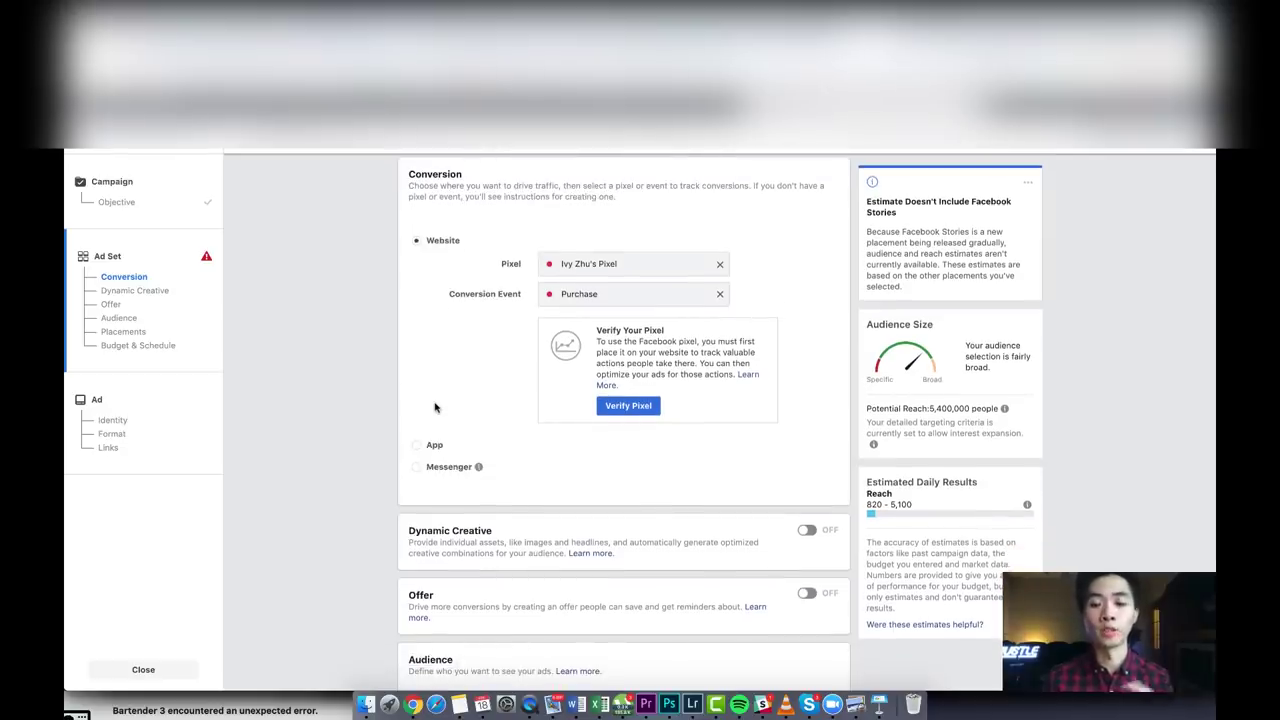
scroll(435, 407, down, 10)
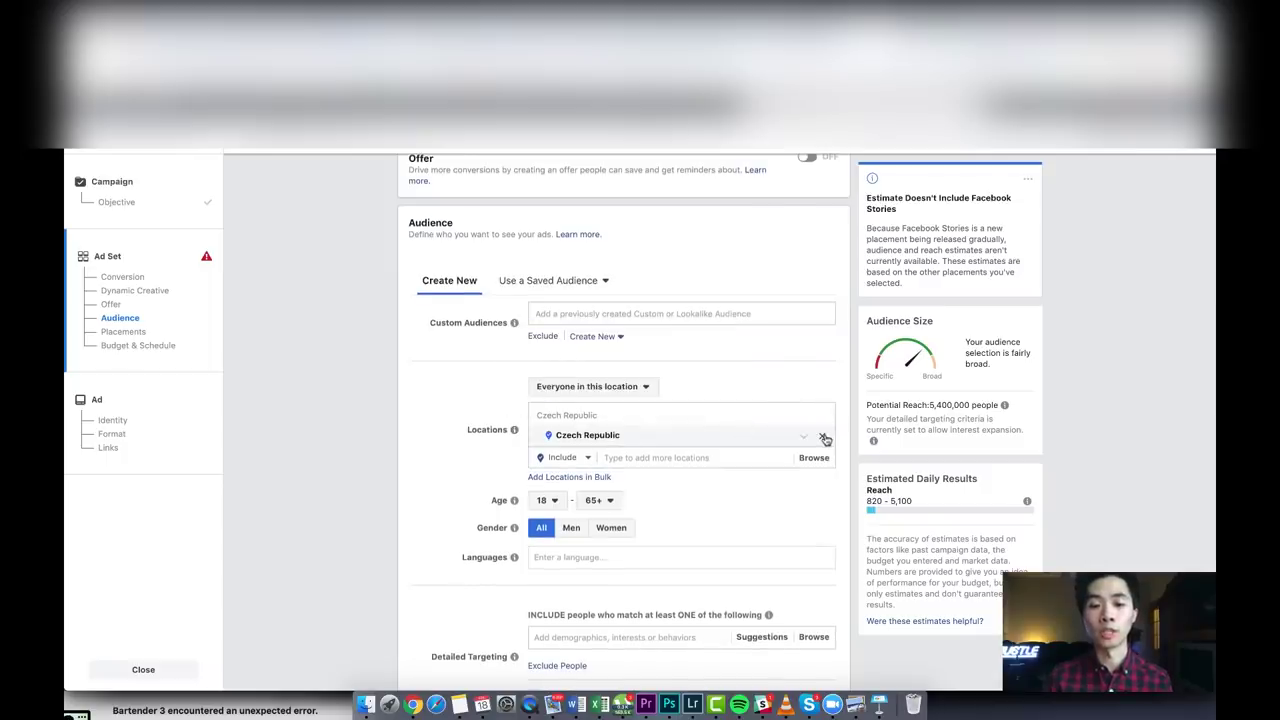
click(826, 438)
click(645, 454)
scroll(660, 449, down, 3)
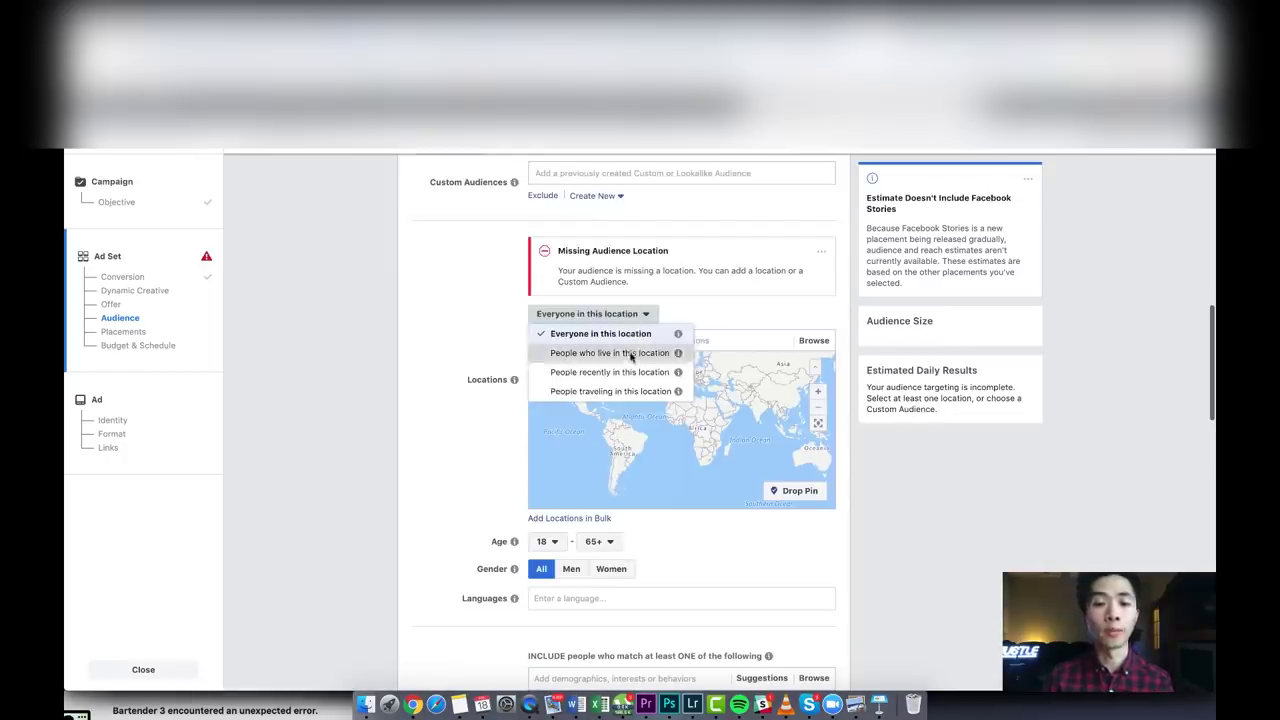
click(640, 354)
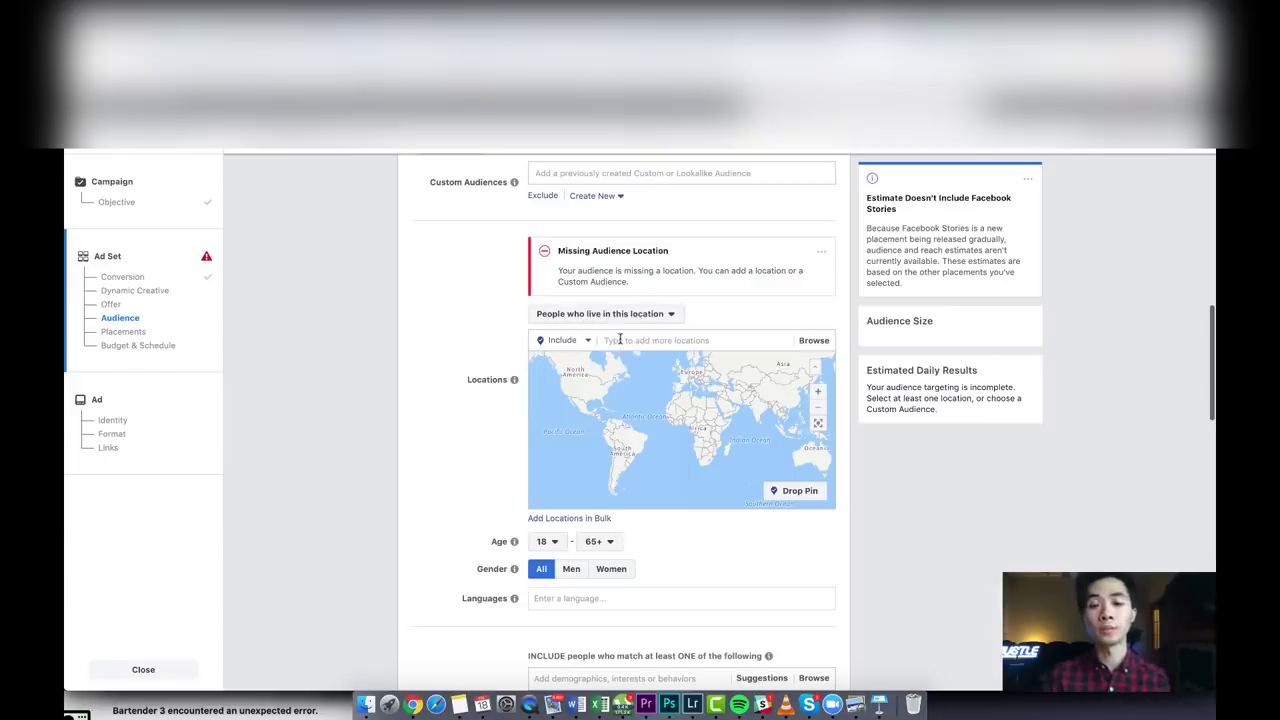
- Add the countries United States, United Kingdom and Canada to the audience locations
click(620, 340)
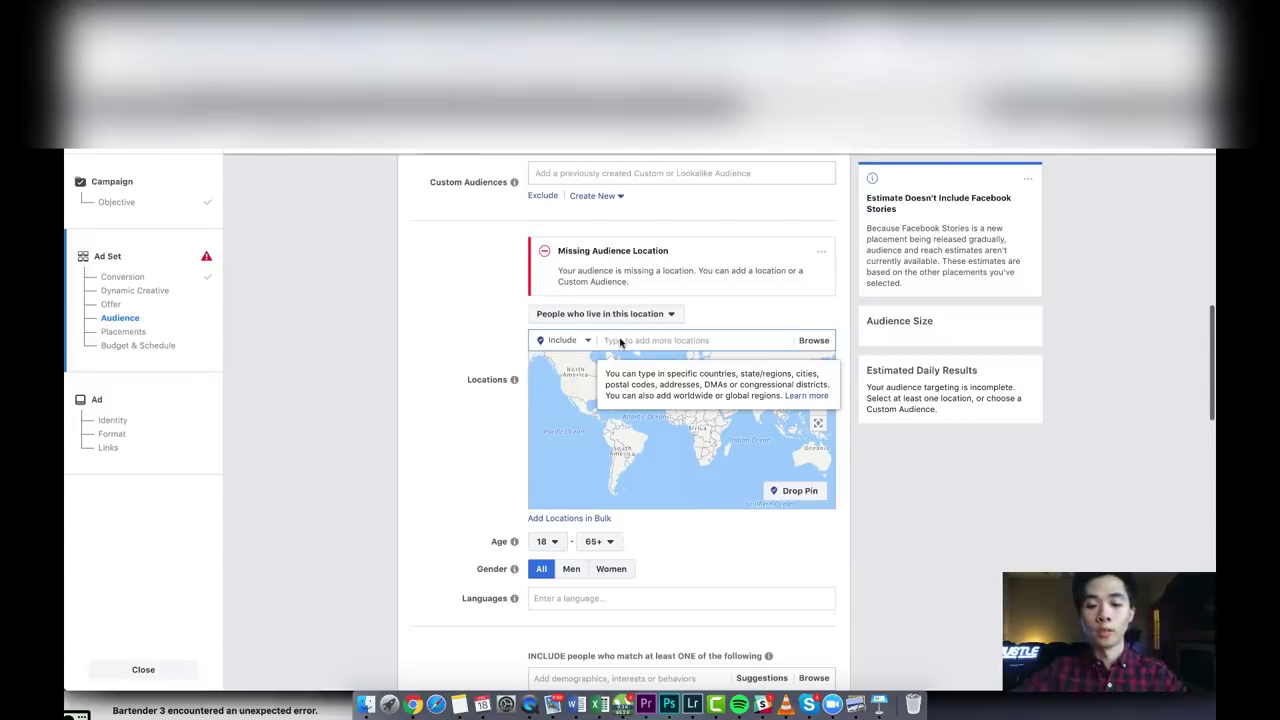
text(united)
click(632, 325)
text(un)
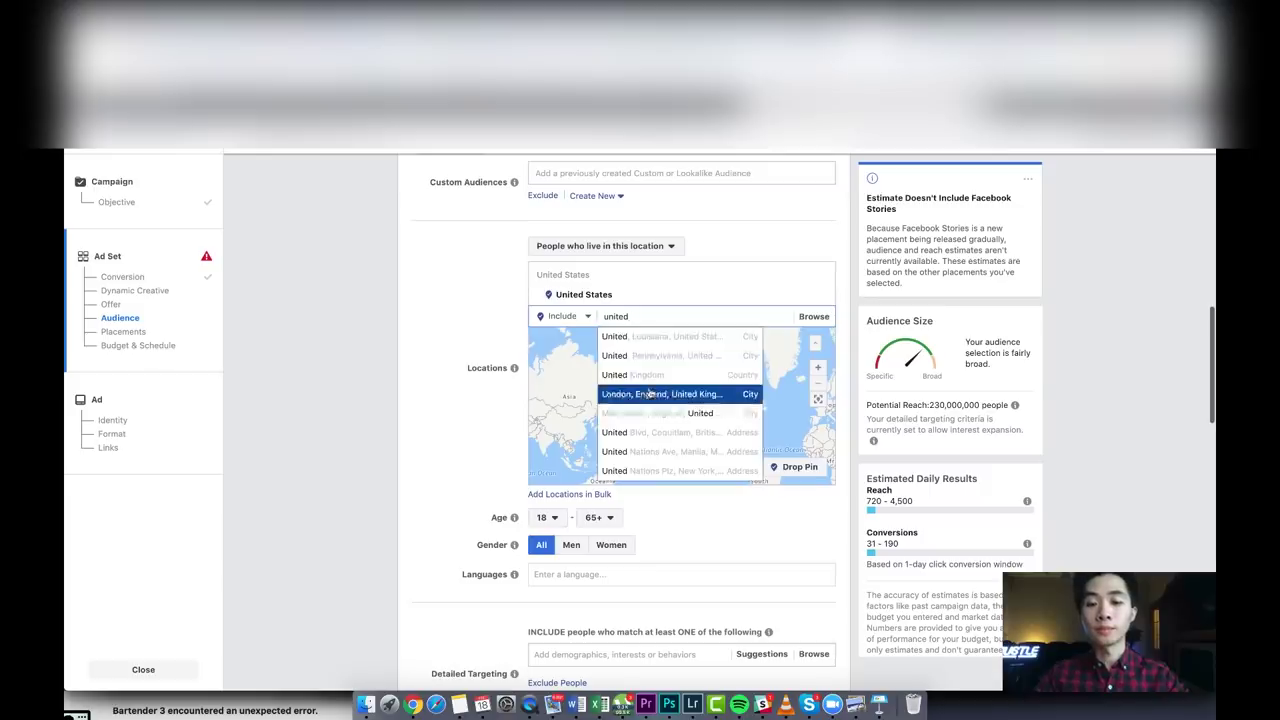
click(655, 375)
text(cana)
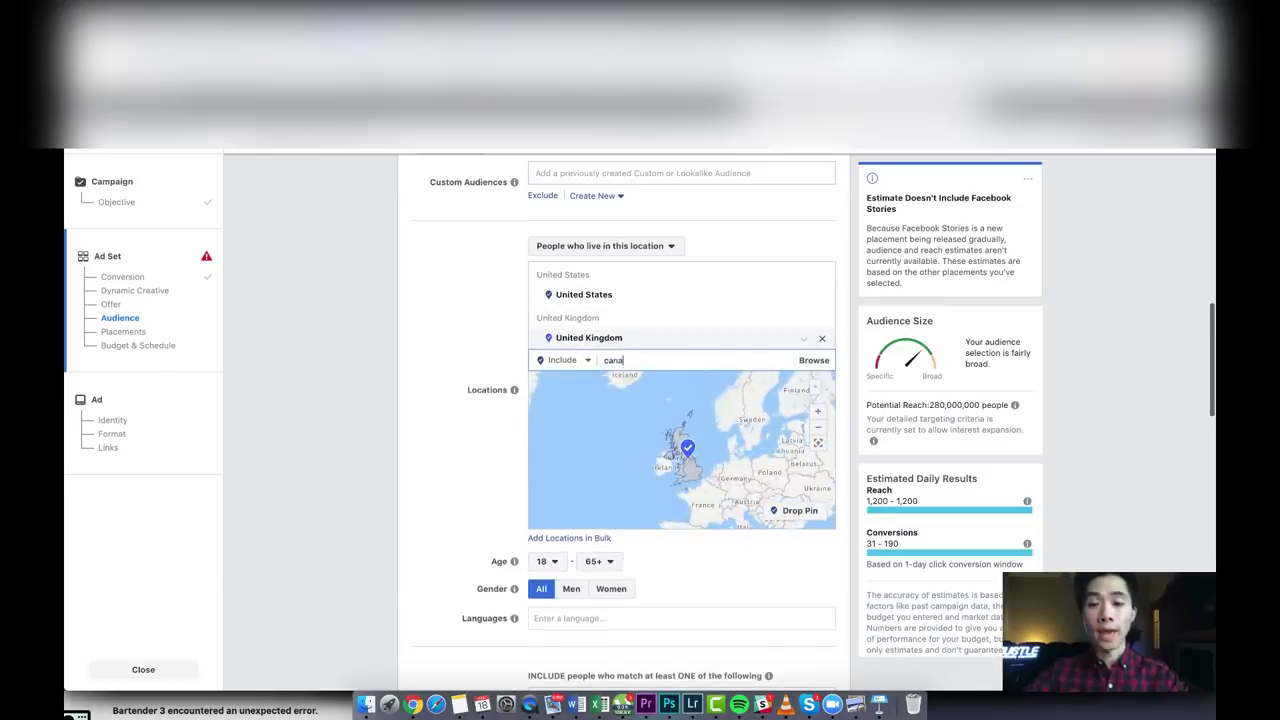
text(d)
key(Return)
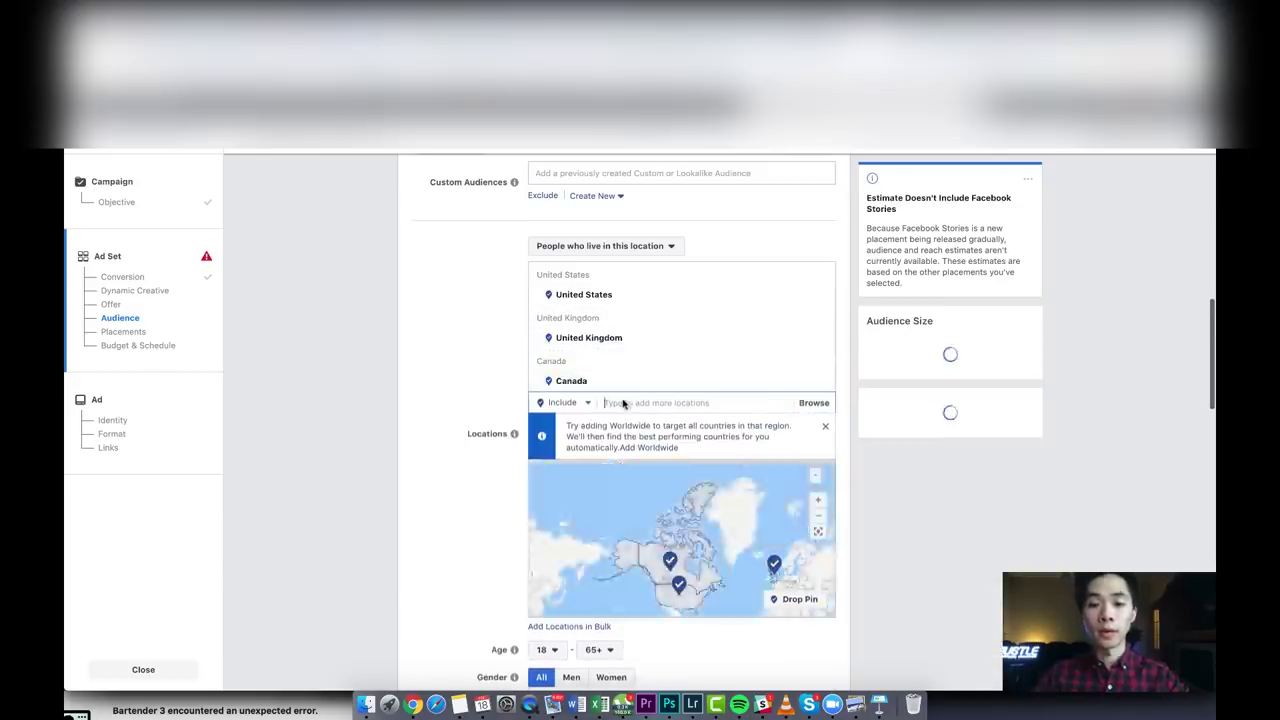
- Add Australia, New Zealand, Germany and France to the audience locations
text(australia)
key(Return)
text(new)
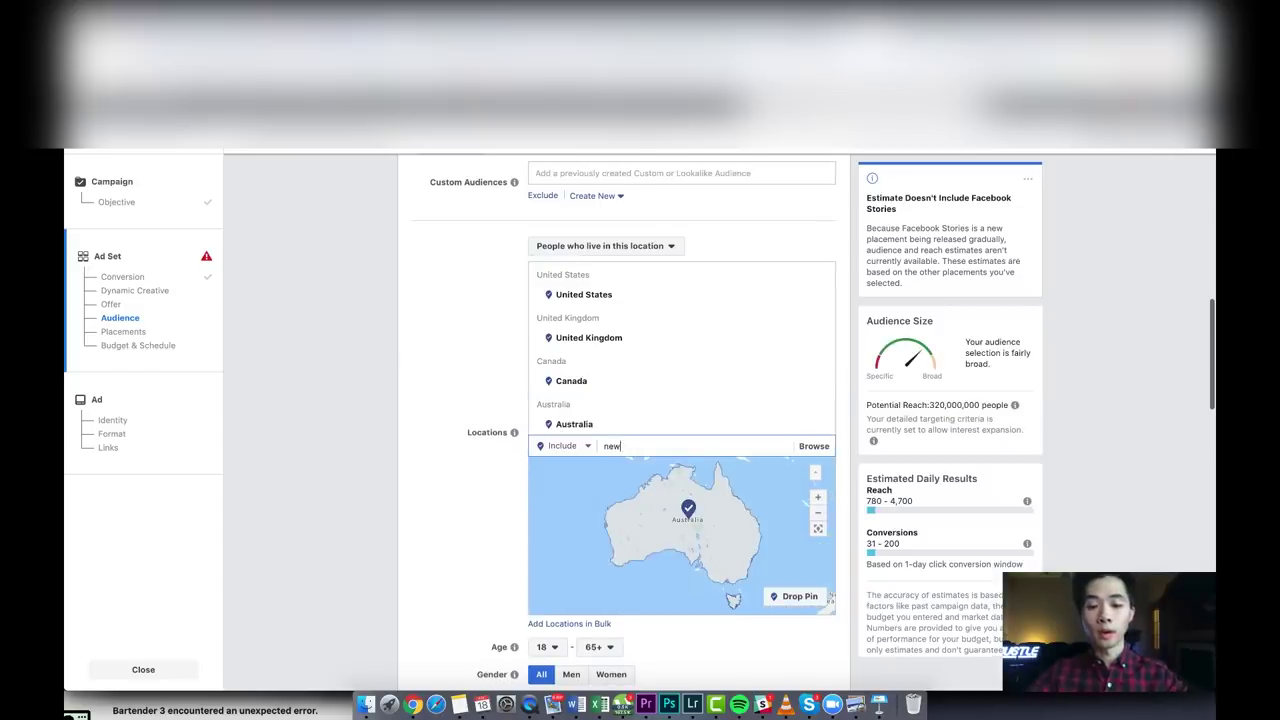
text( zeal)
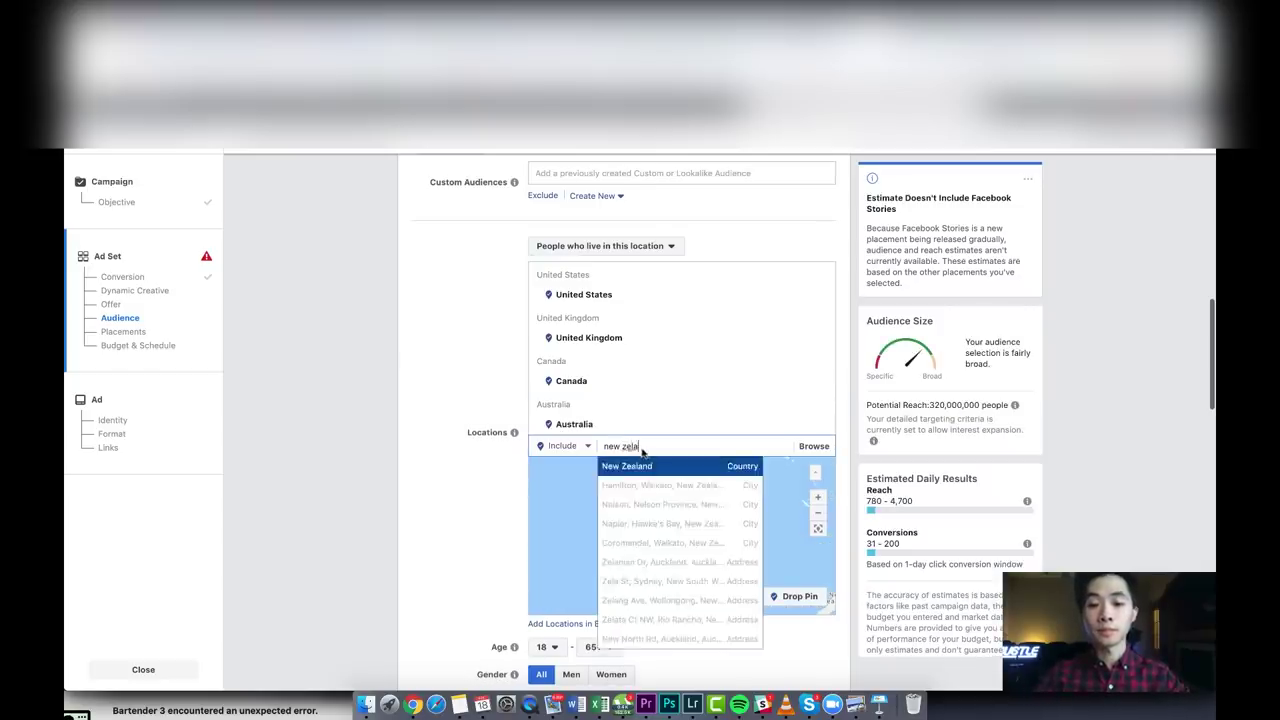
key(Return)
text(germany)
key(Return)
text(france)
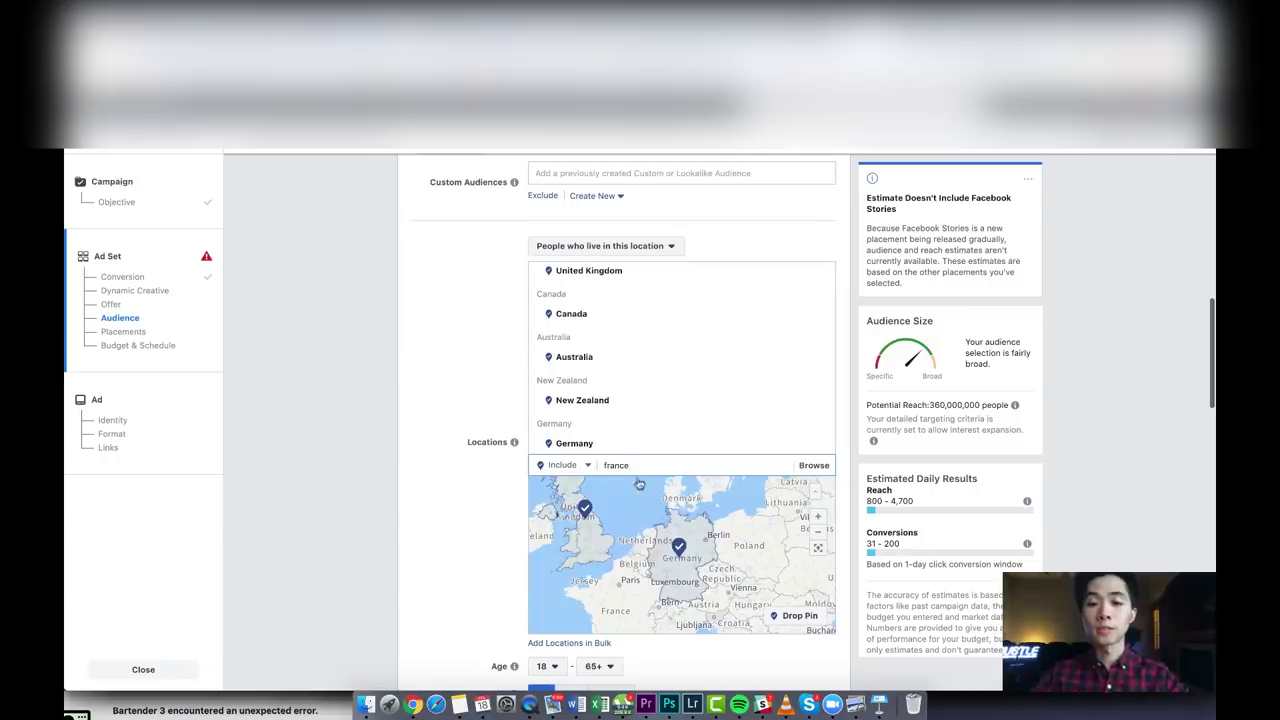
key(Return)
- Add the countries Netherlands, Norway, Sweden and Denmark to the audience locations
text(netherla)
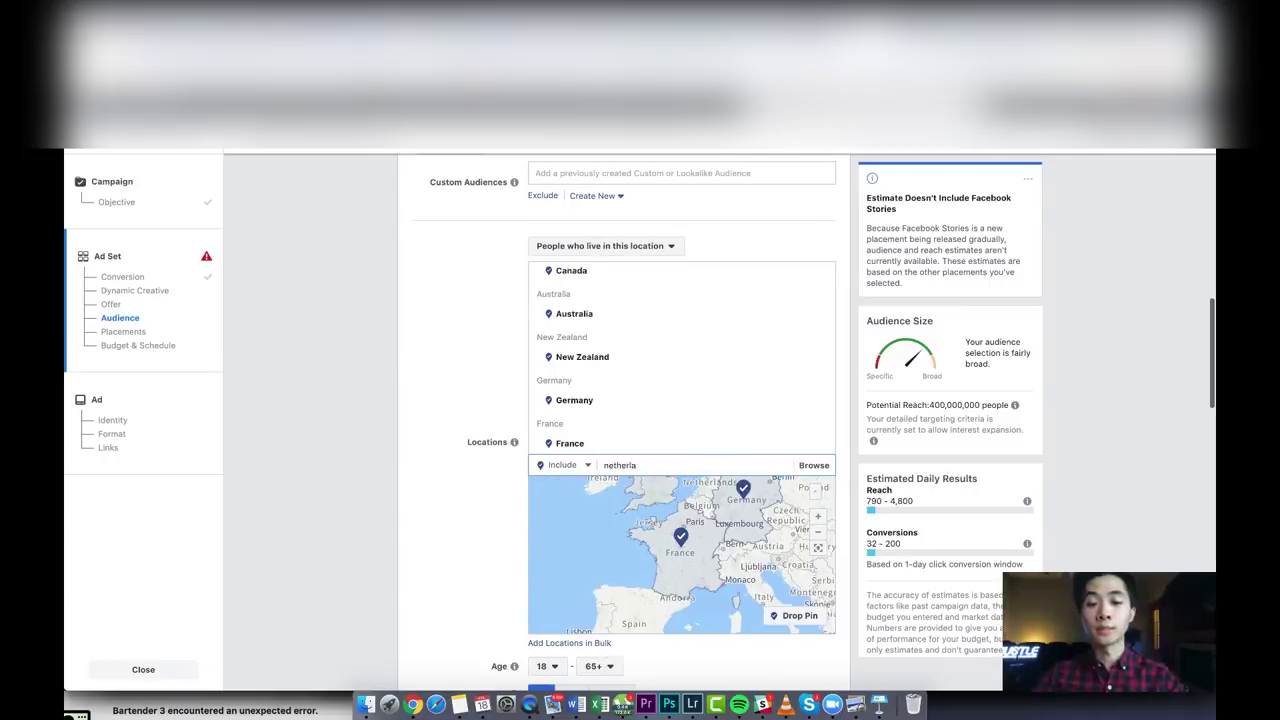
key(Return)
text(norway)
key(Return)
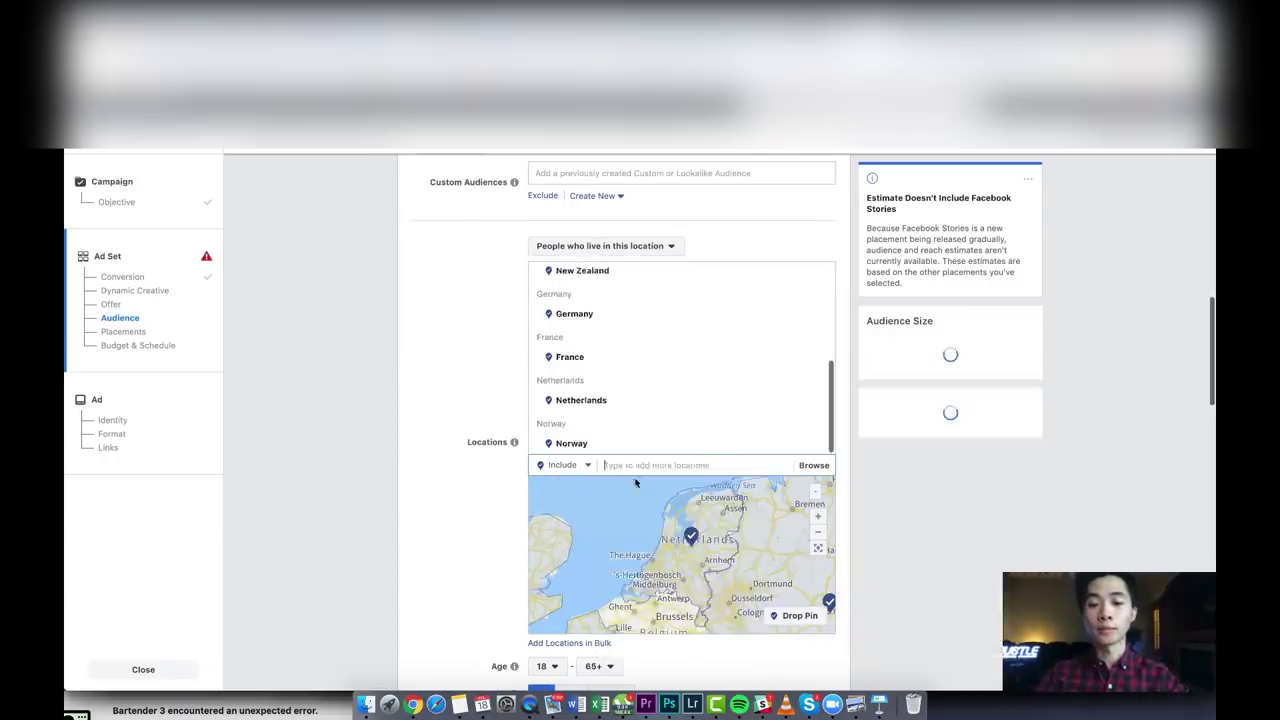
text(sweden)
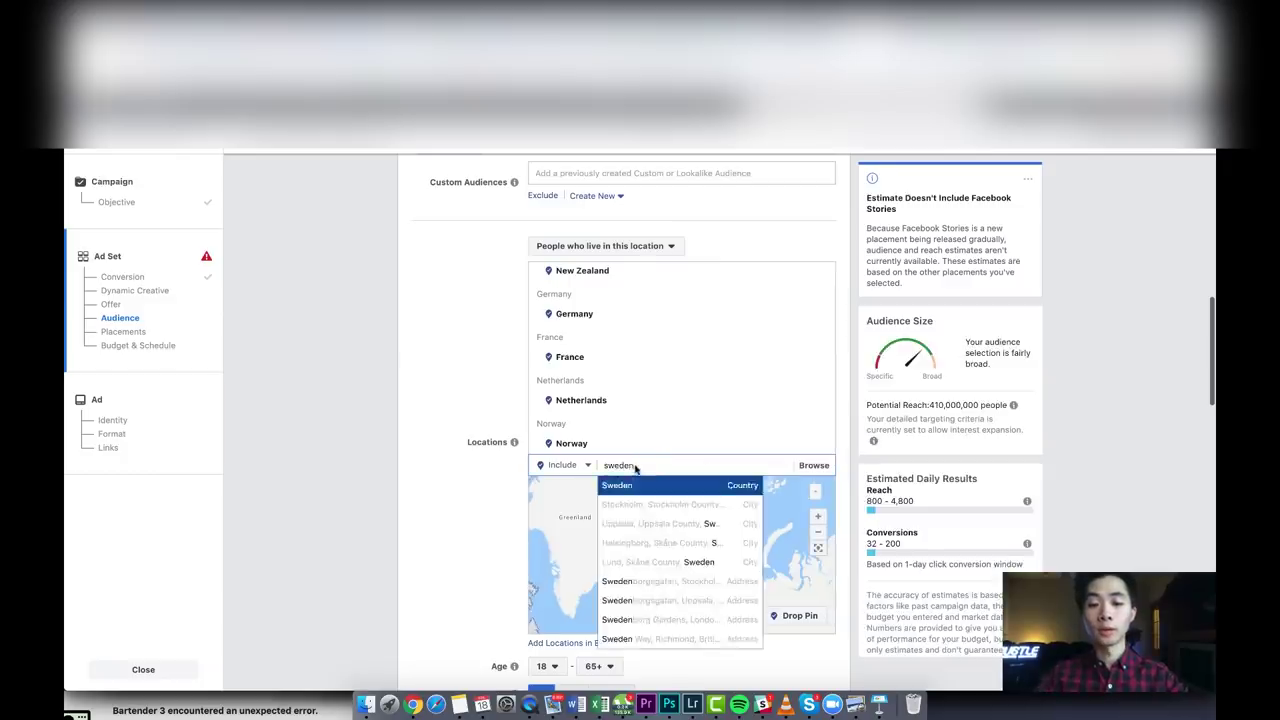
key(Return)
text(denma)
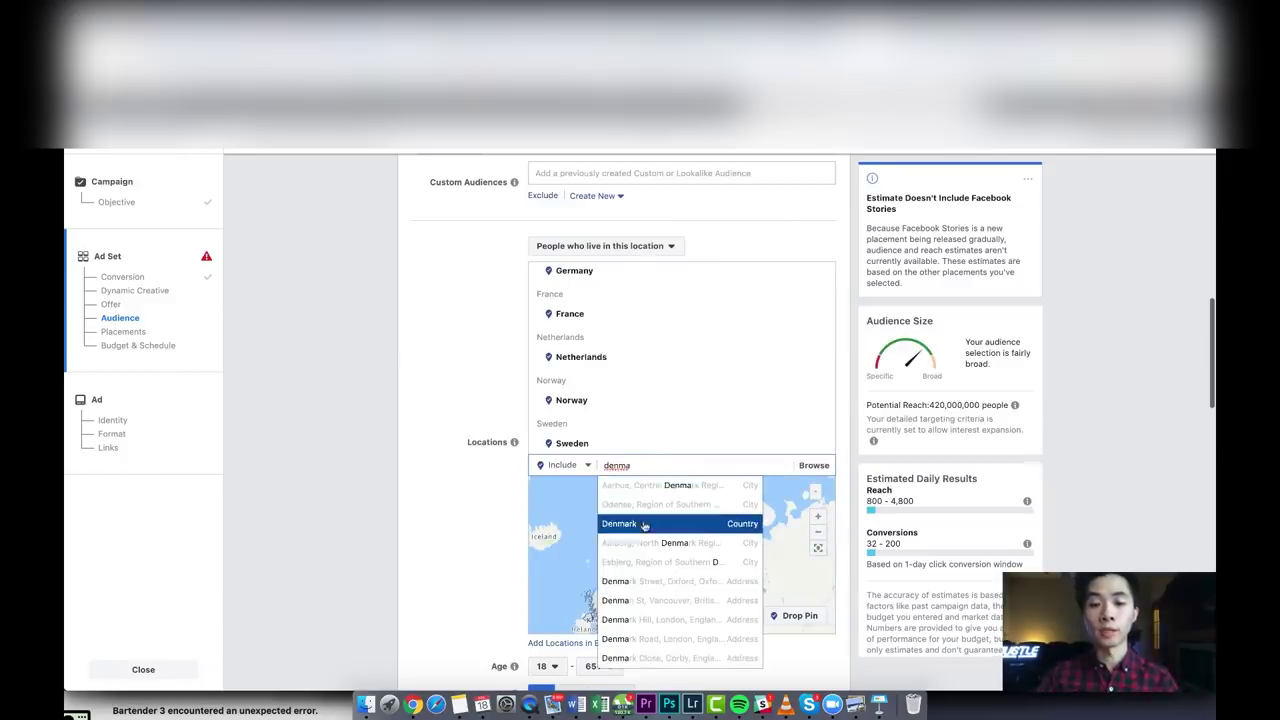
click(645, 526)
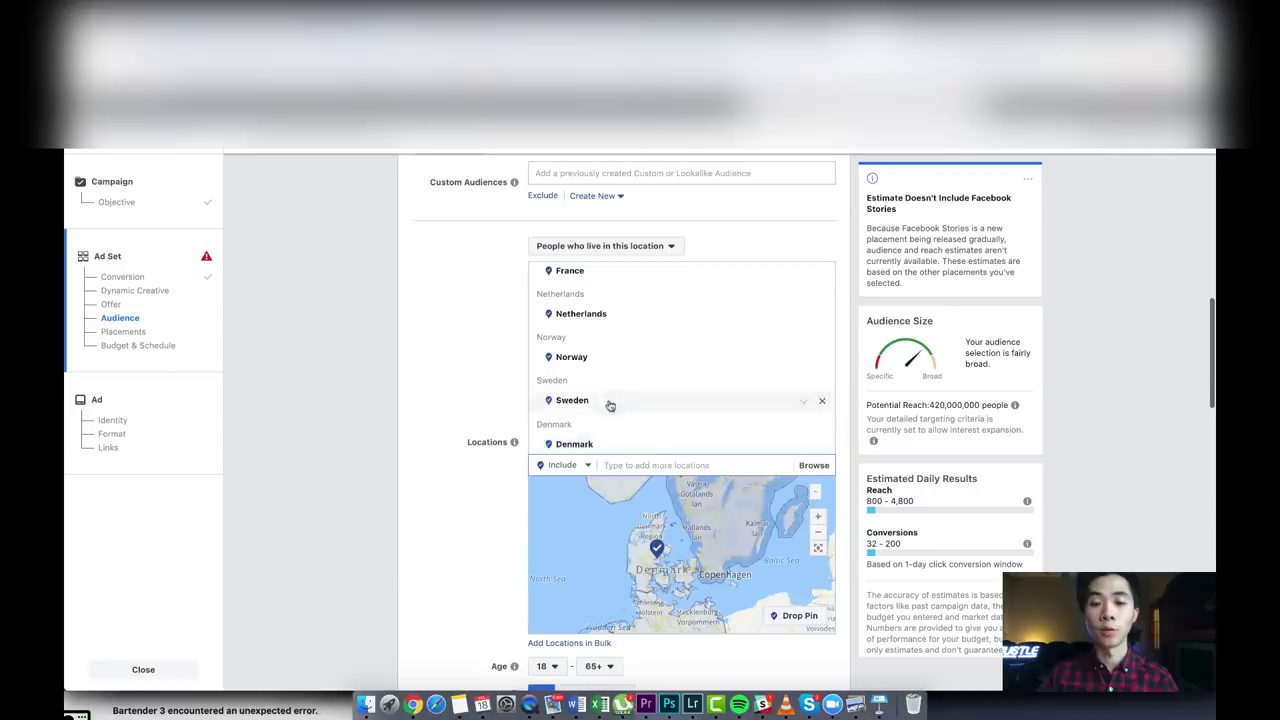
- Set the audience's minimum age to 20
scroll(619, 316, up, 5)
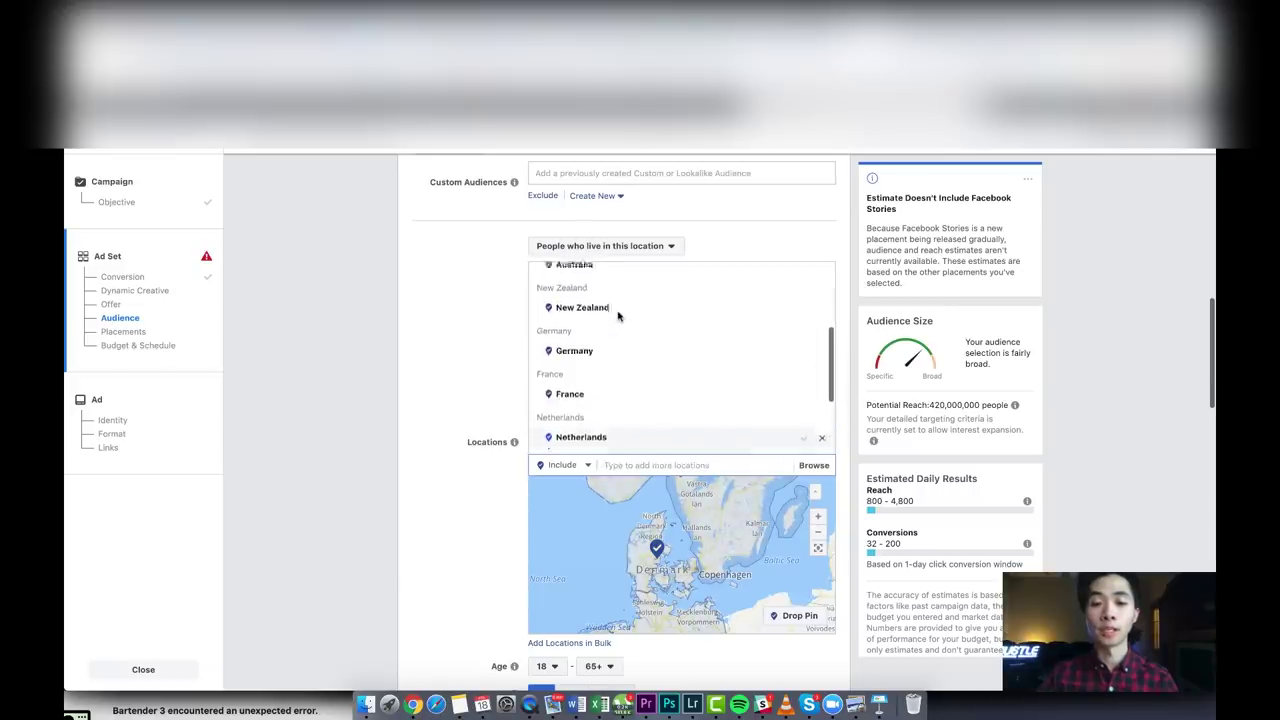
scroll(618, 316, up, 2)
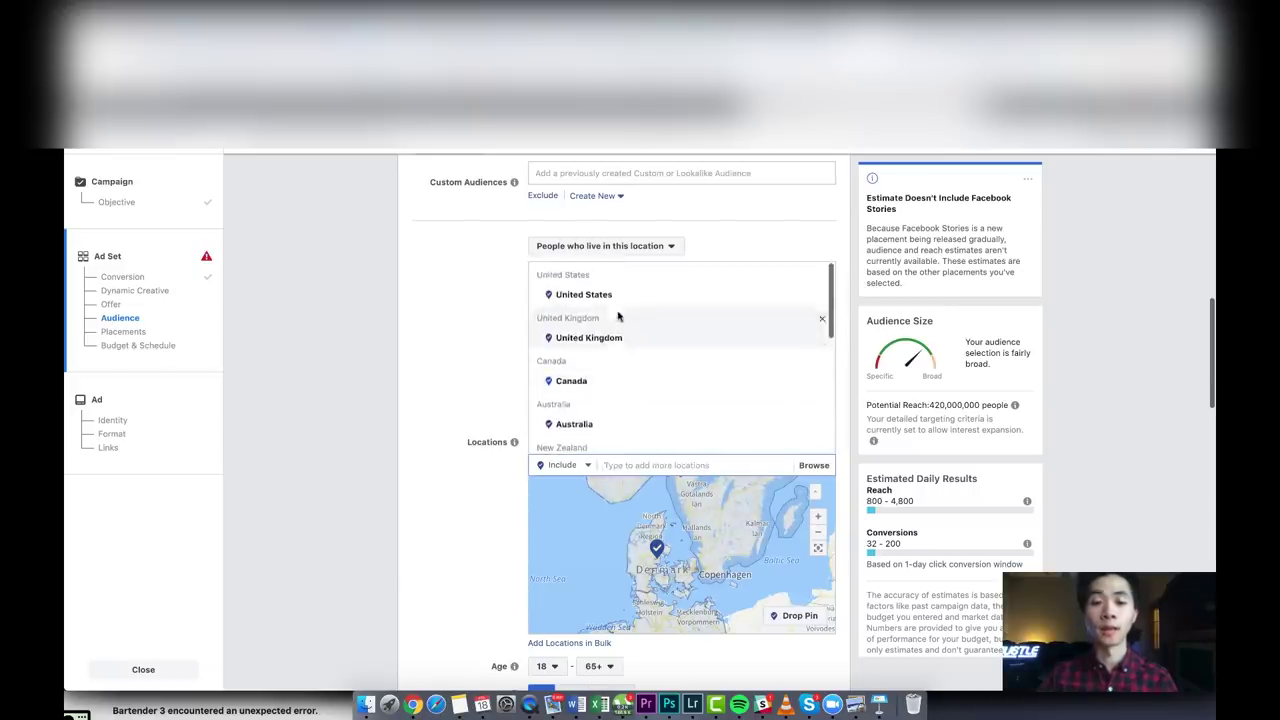
scroll(606, 366, down, 2)
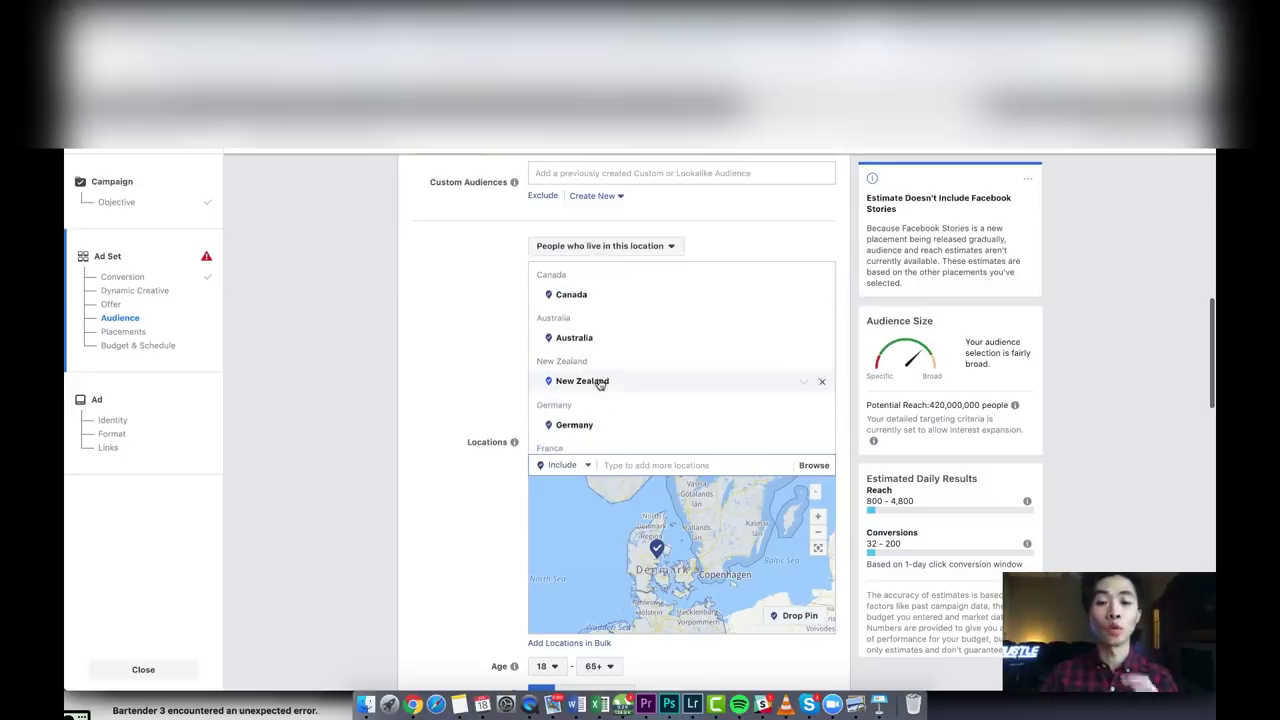
scroll(590, 376, down, 2)
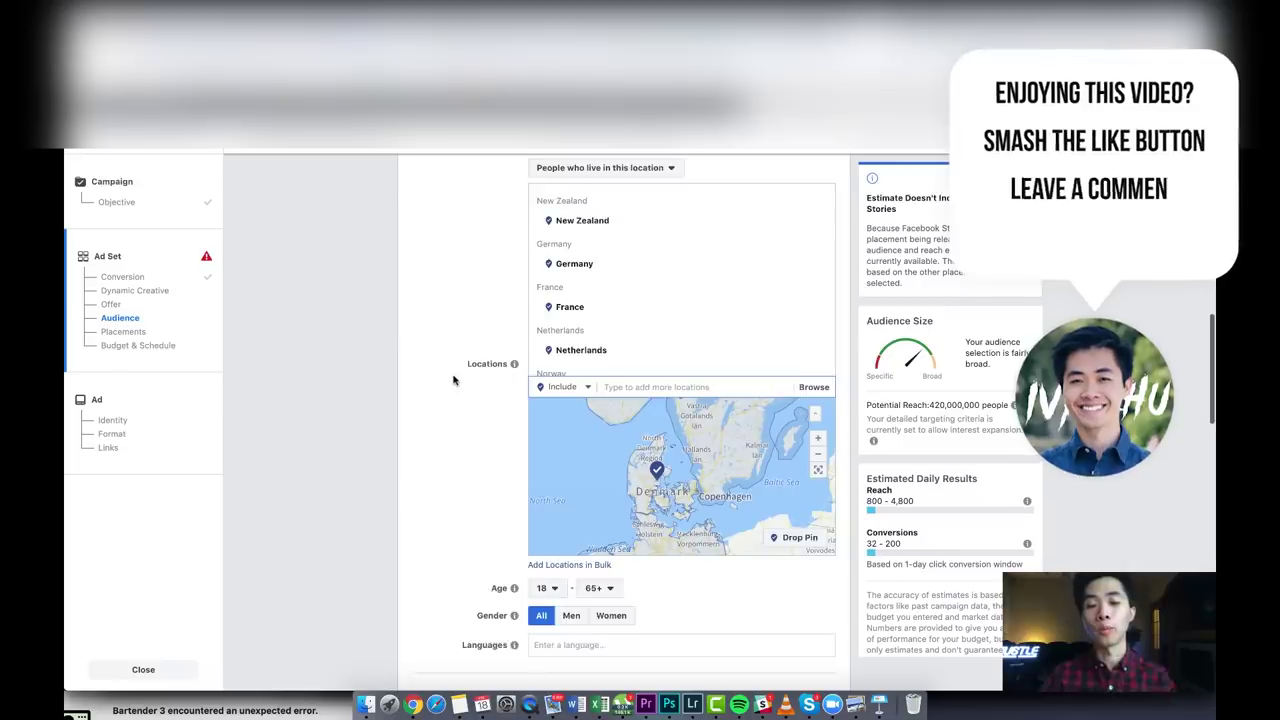
scroll(450, 385, down, 3)
scroll(448, 394, down, 1)
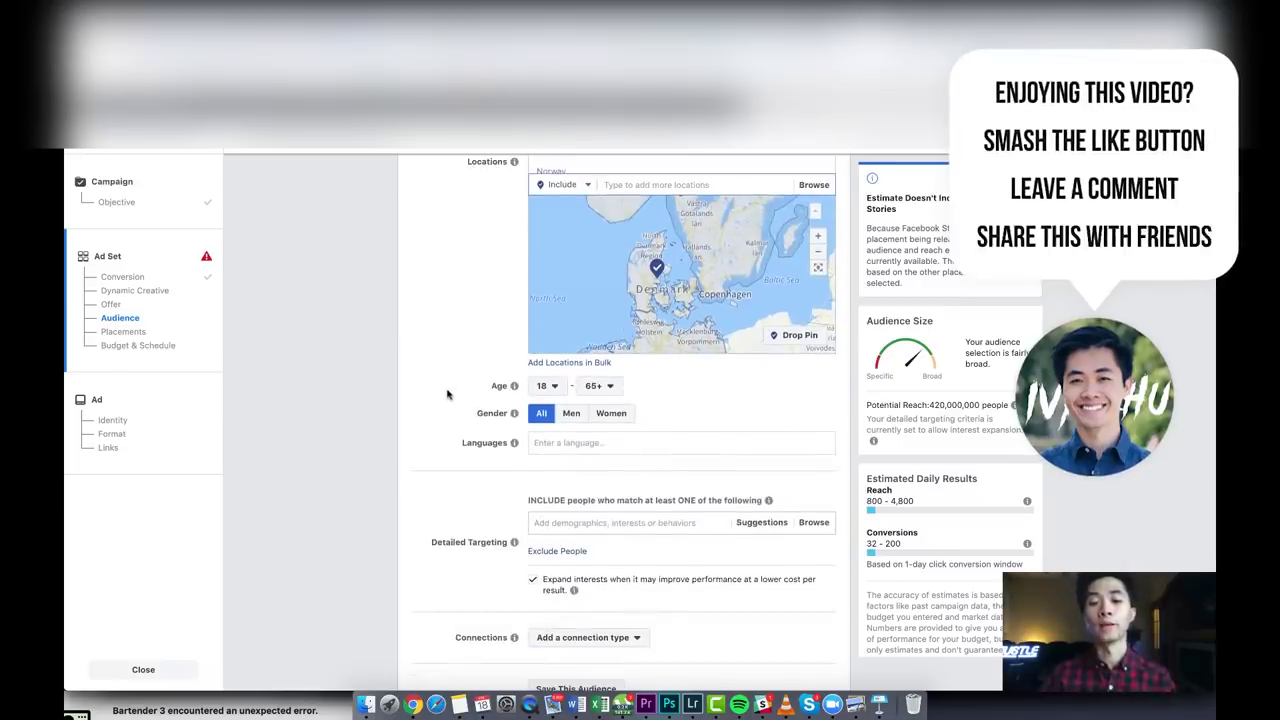
click(545, 386)
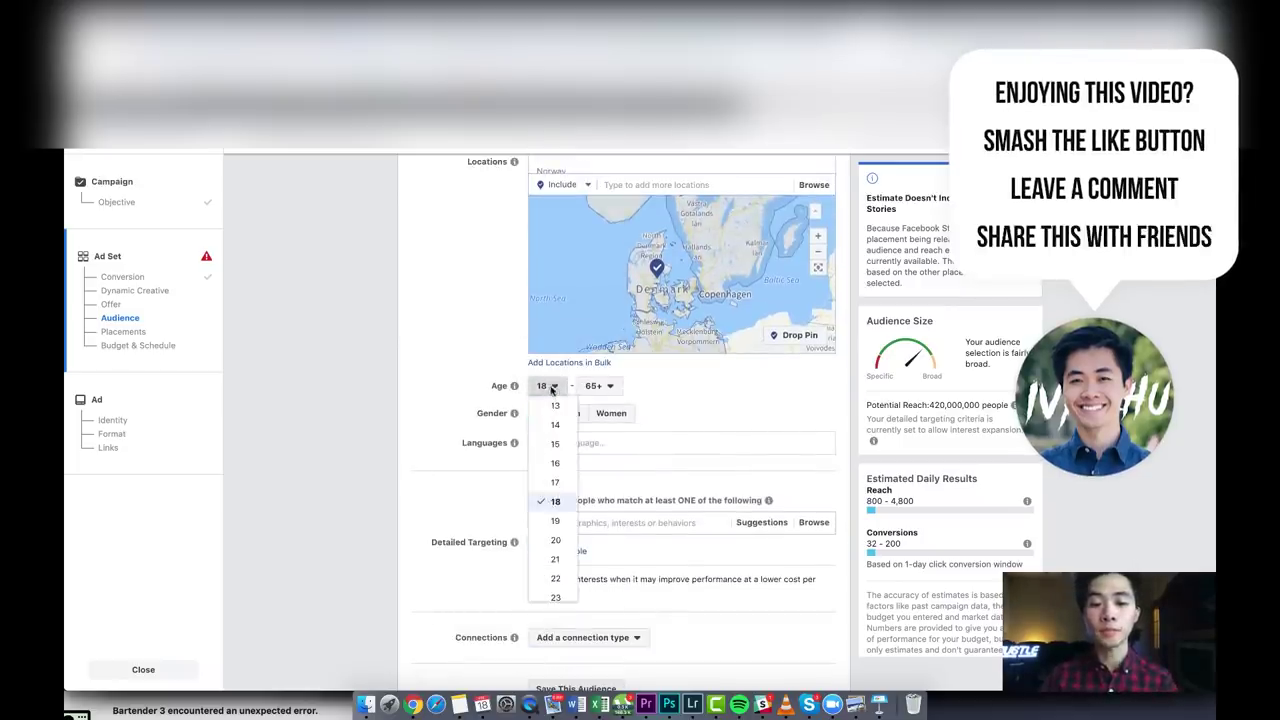
click(558, 475)
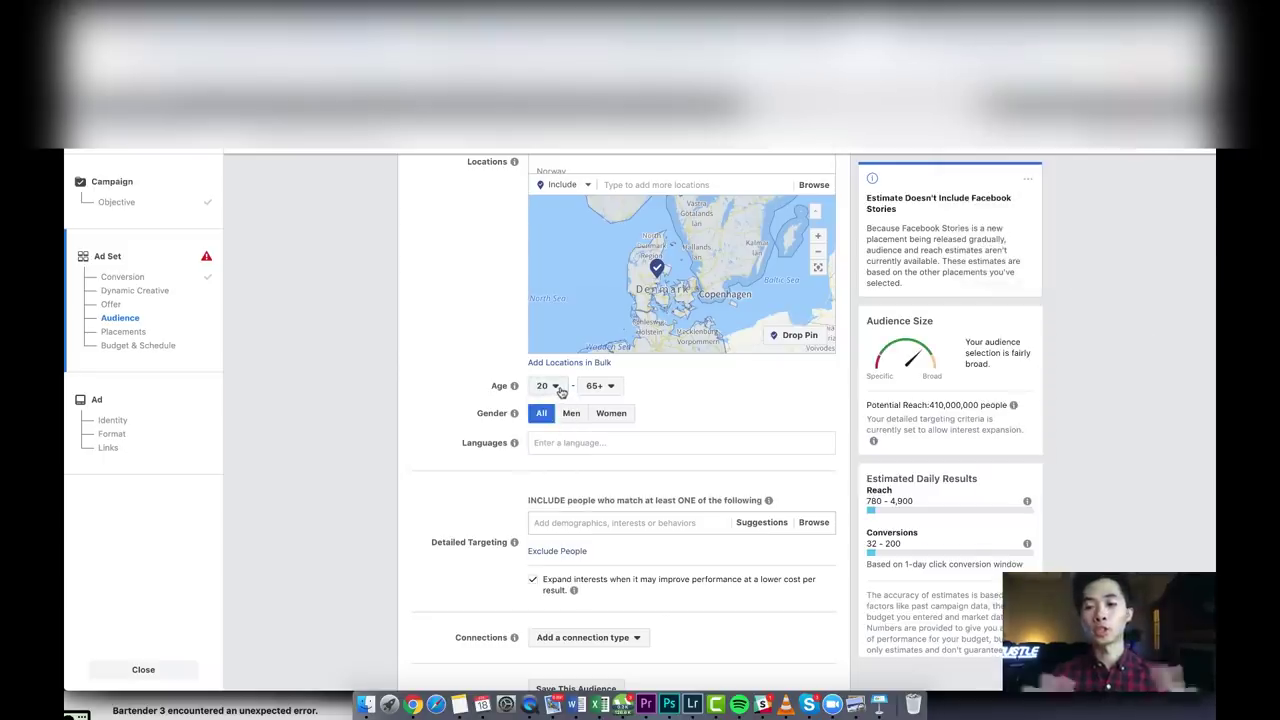
click(556, 387)
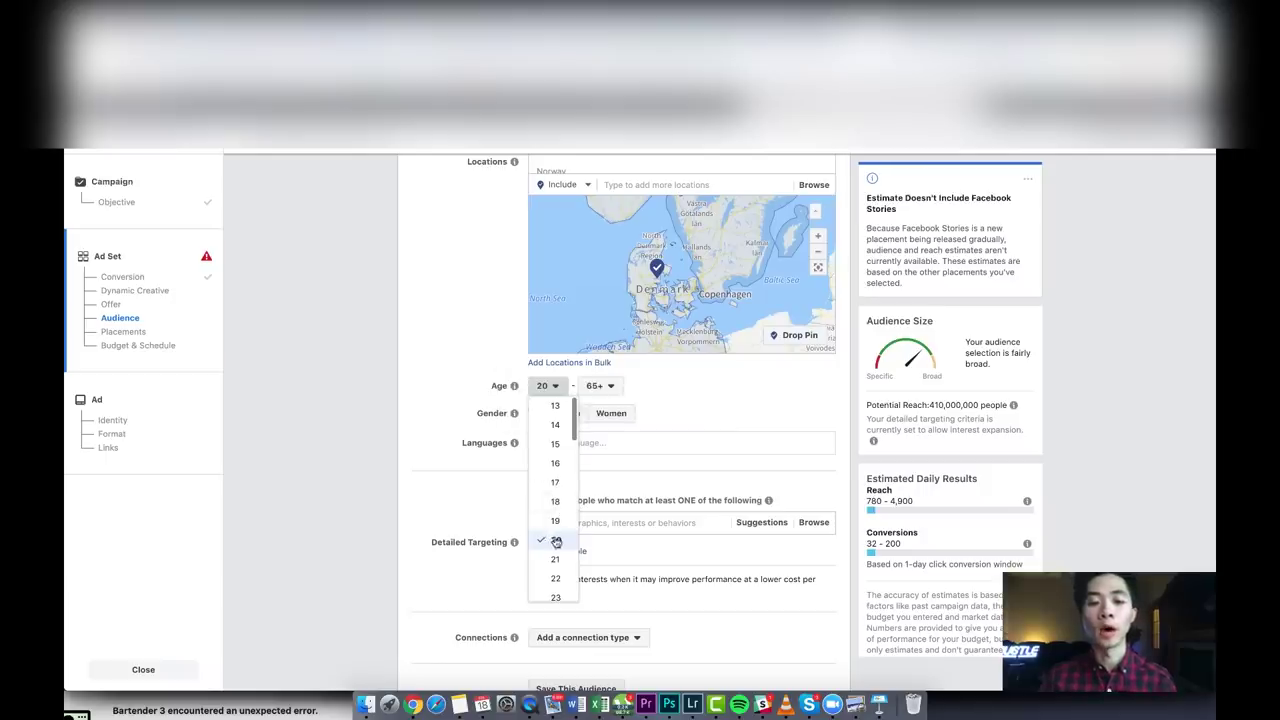
scroll(556, 515, down, 1)
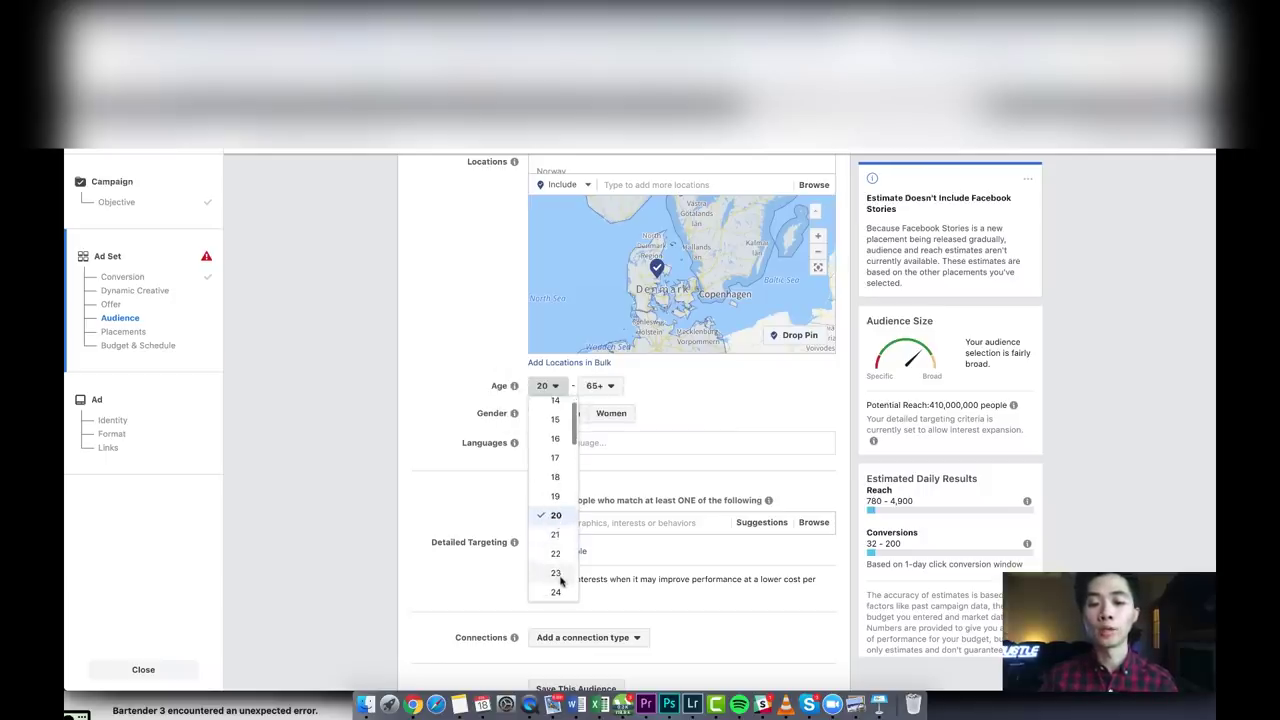
scroll(558, 555, down, 2)
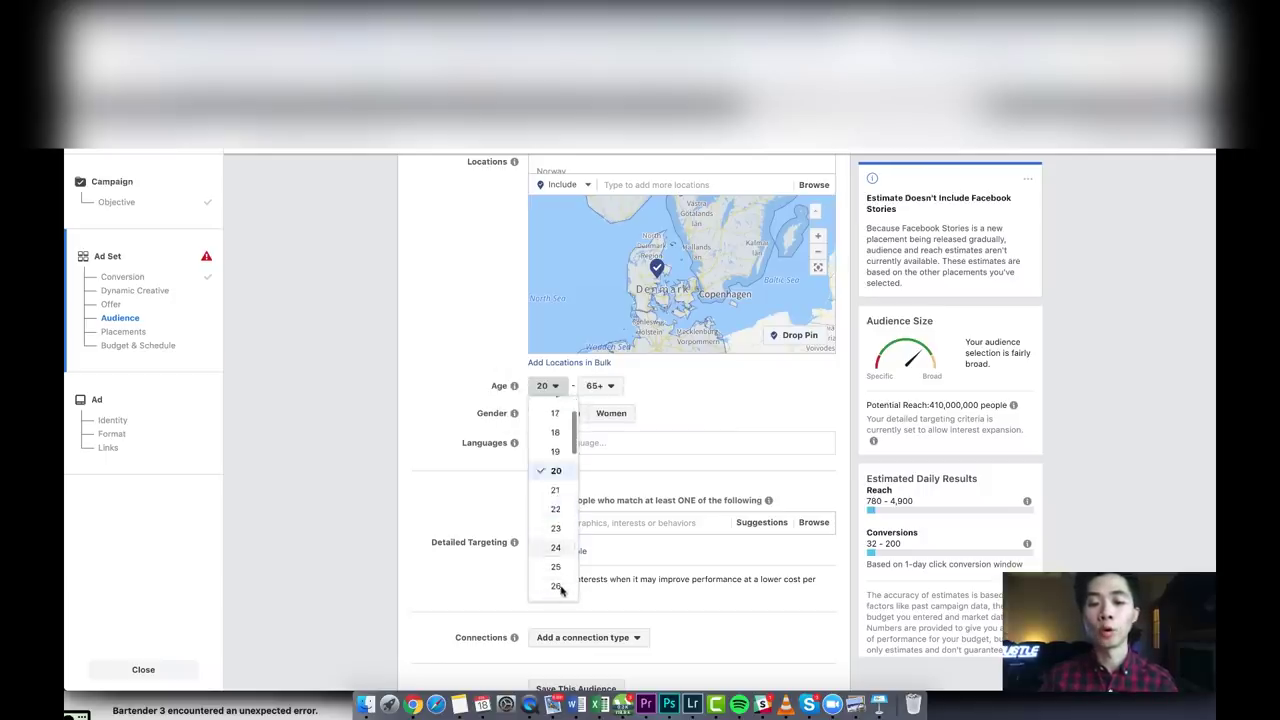
click(565, 475)
- Turn off the detailed targeting option that expands interests when it may improve performance at a lower cost per result
scroll(465, 372, down, 2)
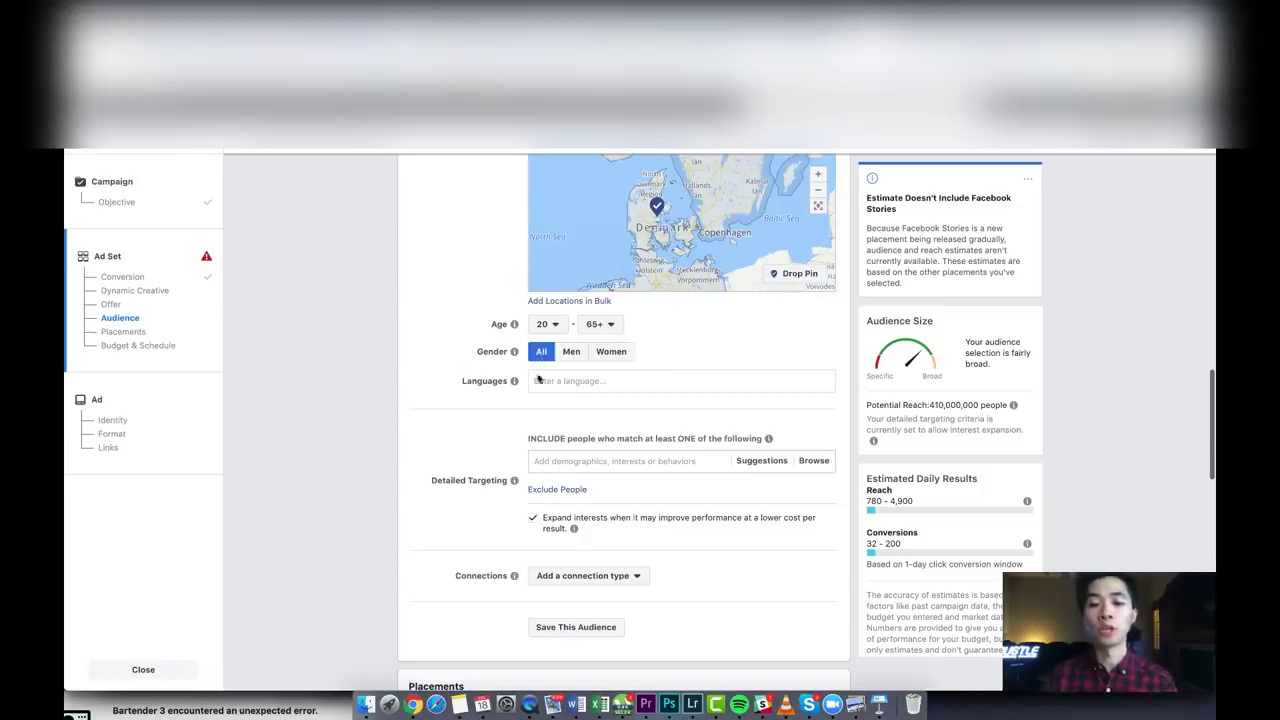
click(533, 519)
scroll(510, 515, down, 3)
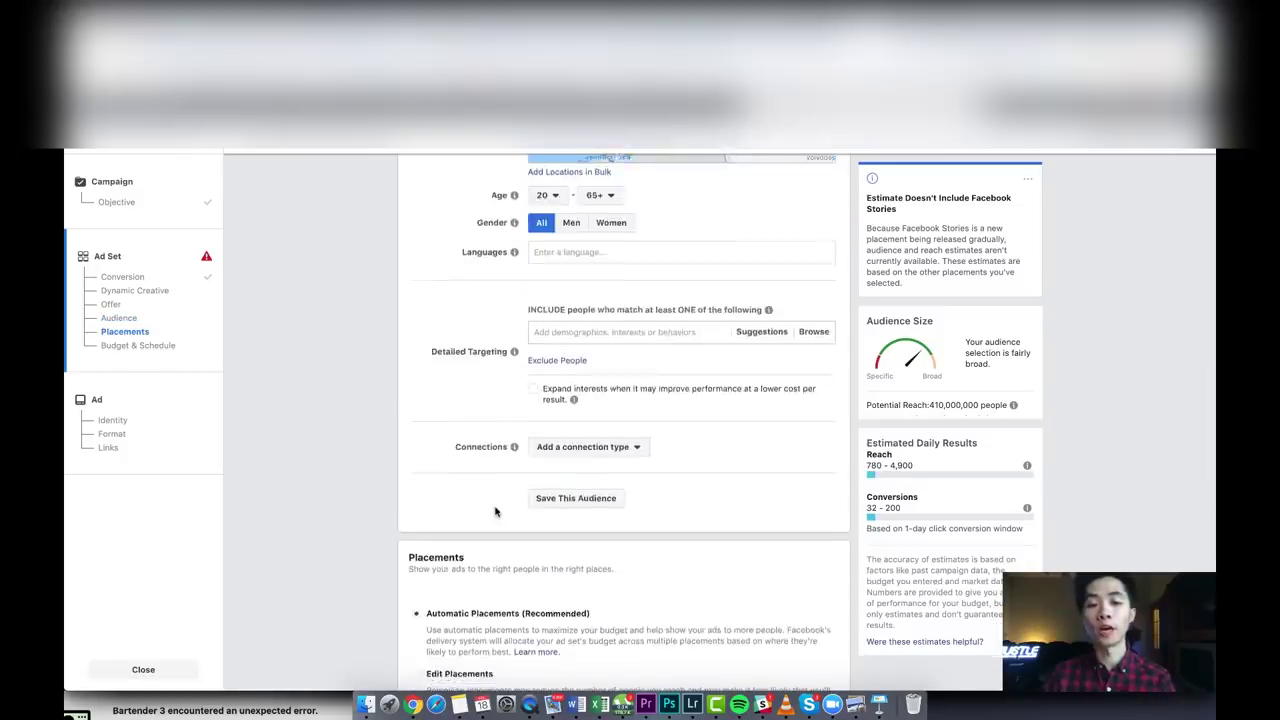
scroll(540, 430, up, 2)
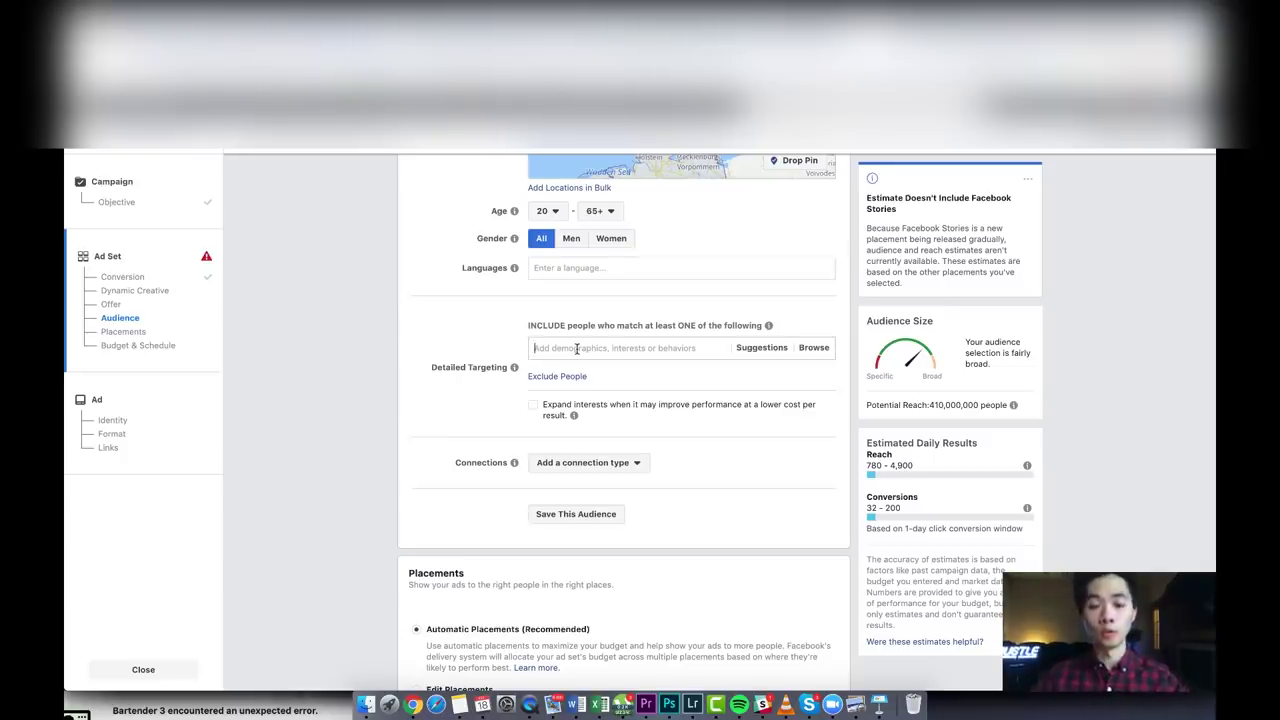
- Add the interest Handyman to the audience's detailed targeting
text(handy)
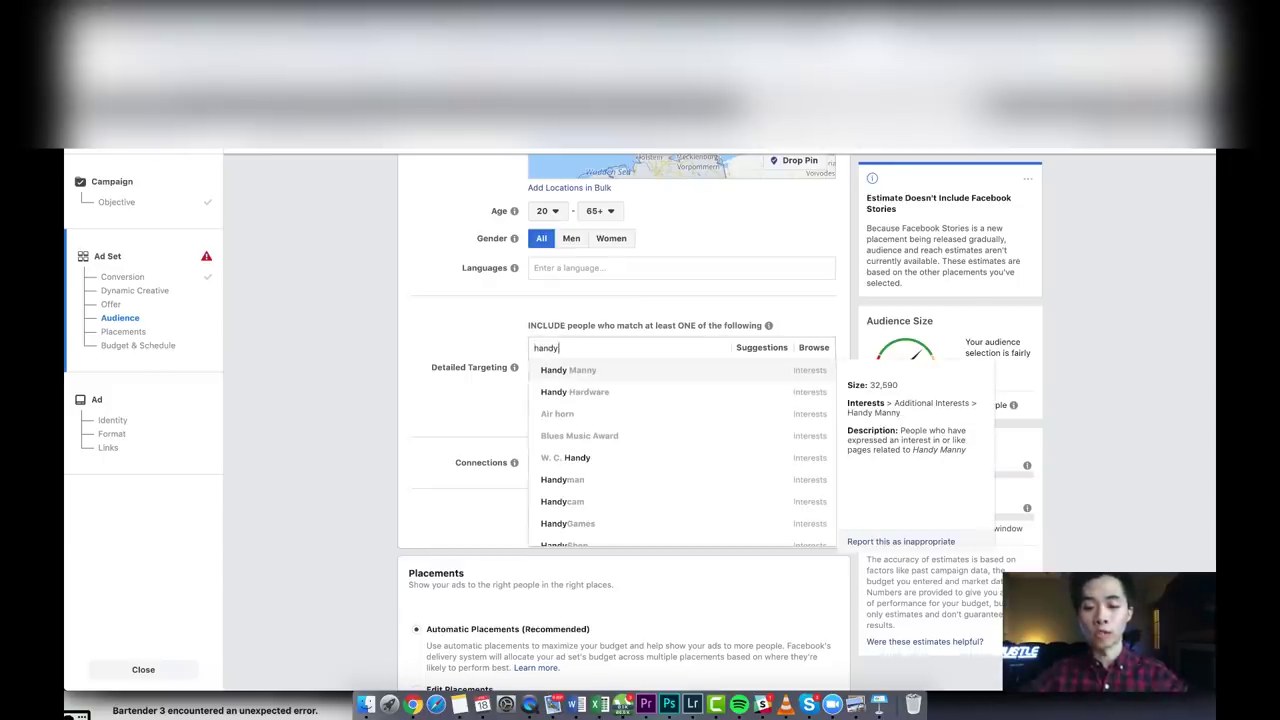
text(man)
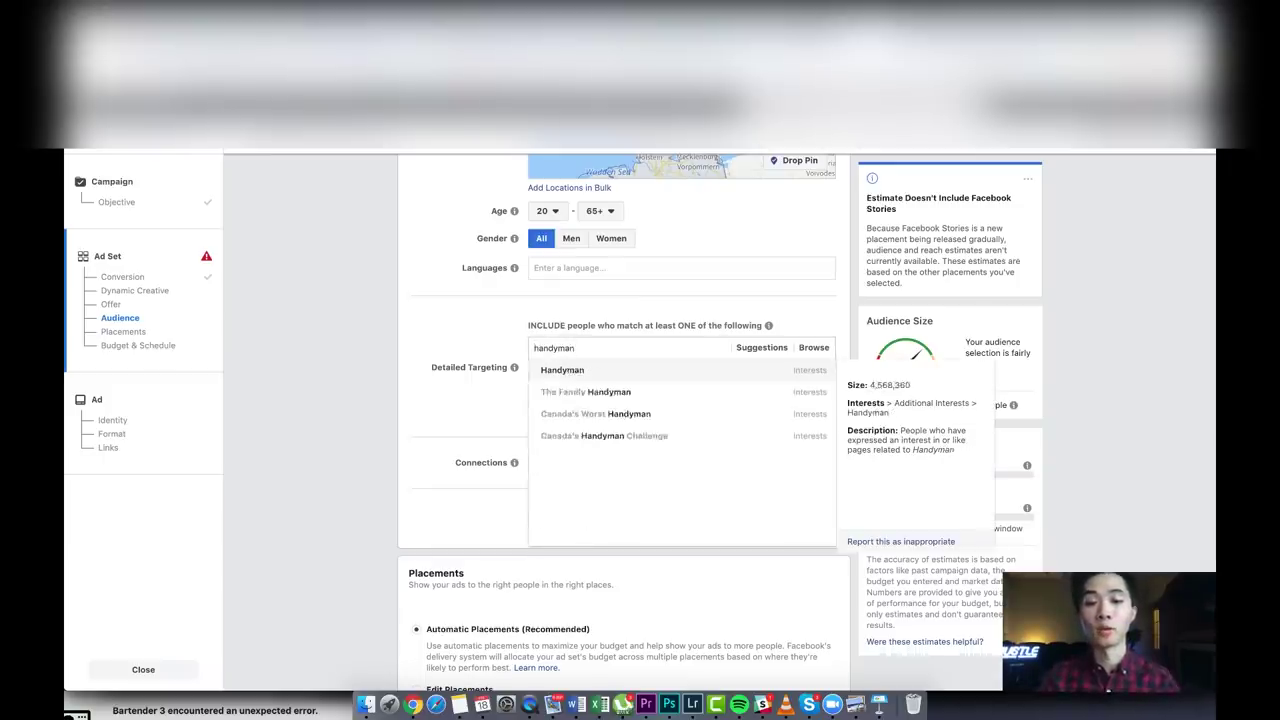
click(571, 370)
click(471, 331)
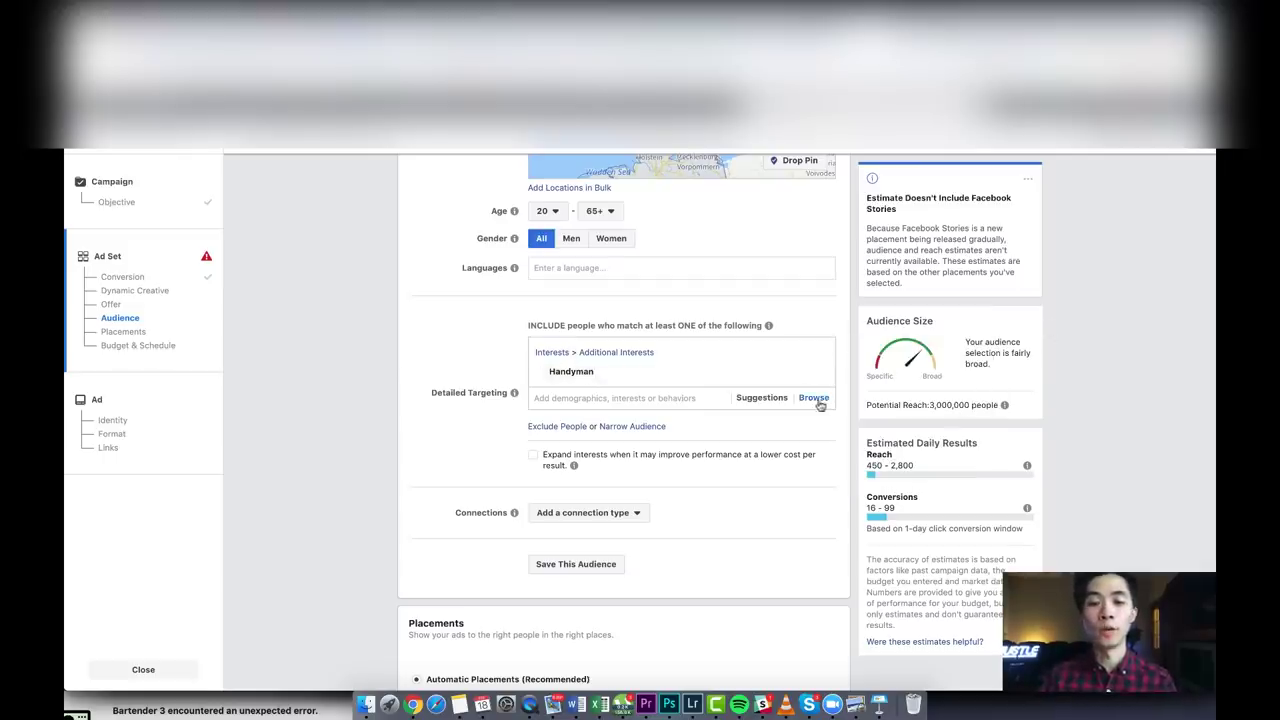
- Replace the Handyman interest in the detailed targeting with Woodworking and view its audience details
scroll(433, 390, down, 3)
scroll(433, 390, down, 2)
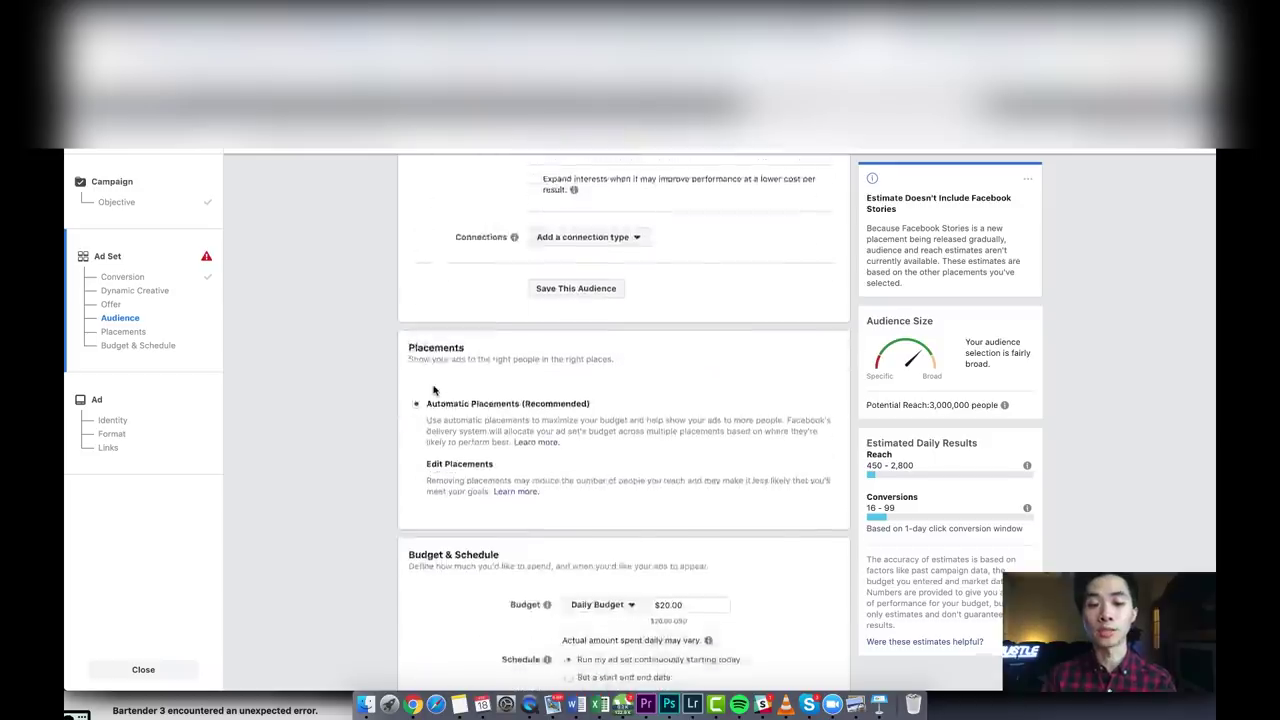
scroll(480, 486, up, 5)
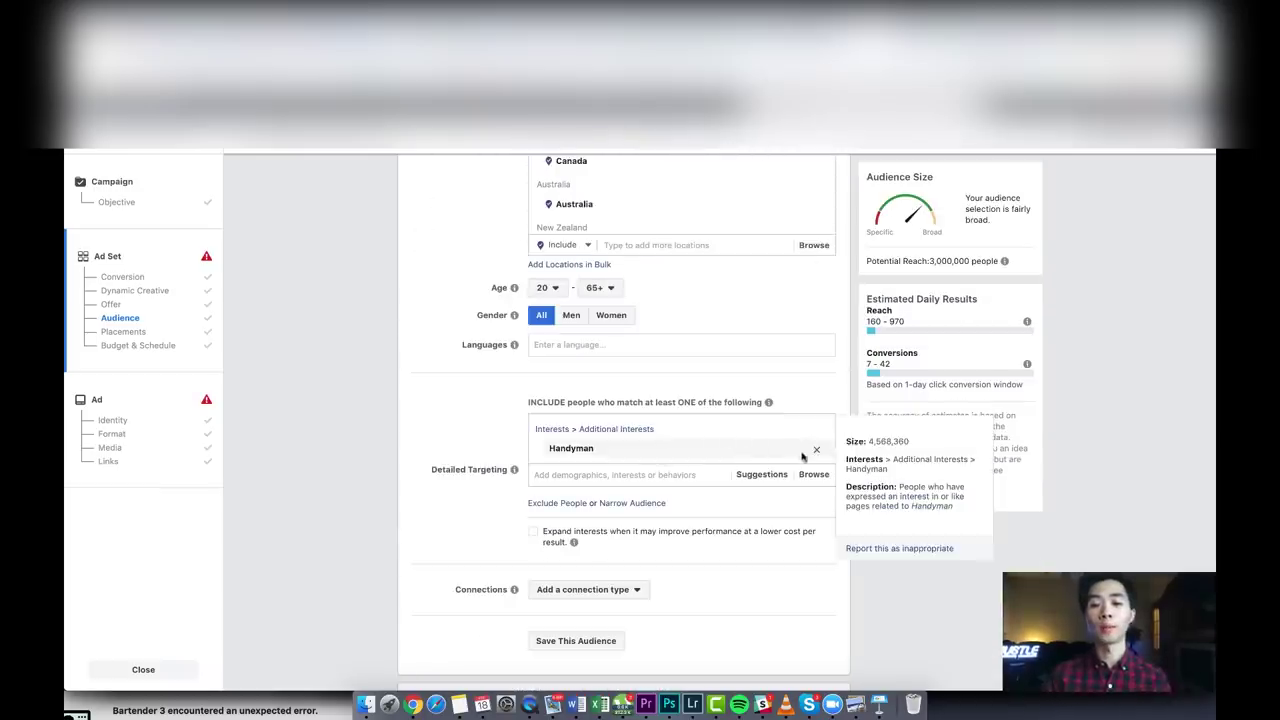
click(821, 451)
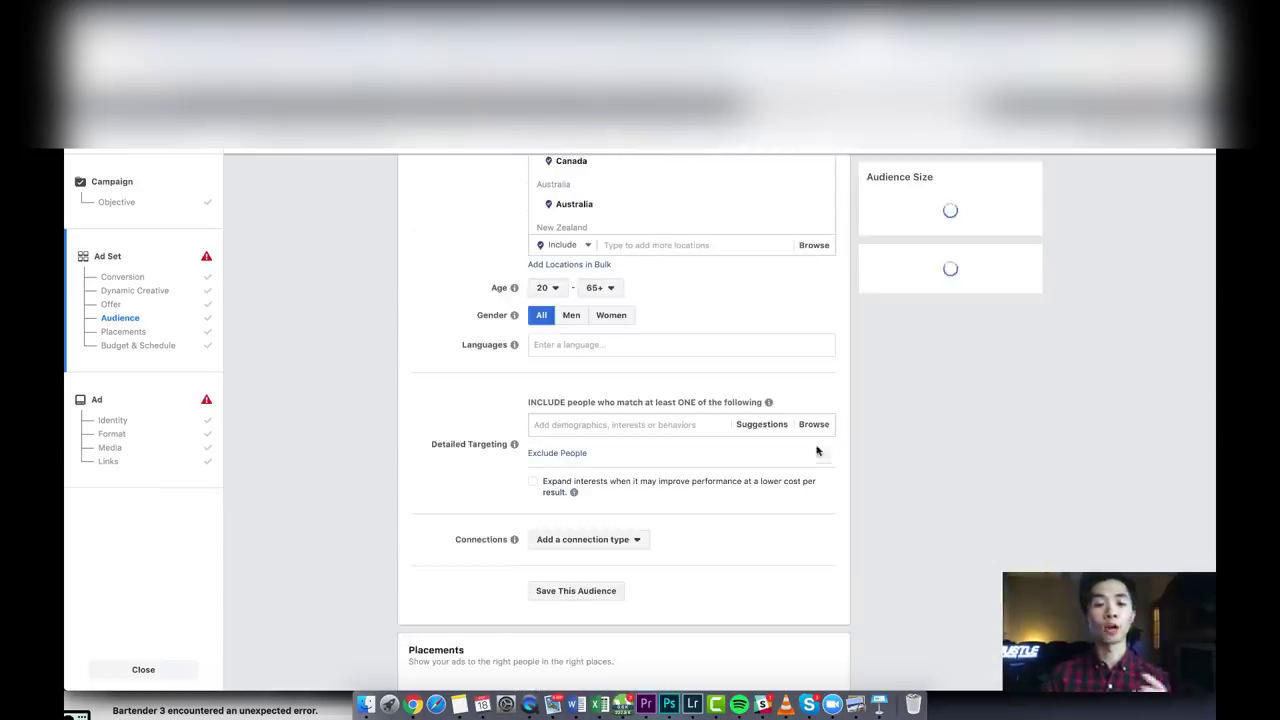
click(634, 424)
text(w)
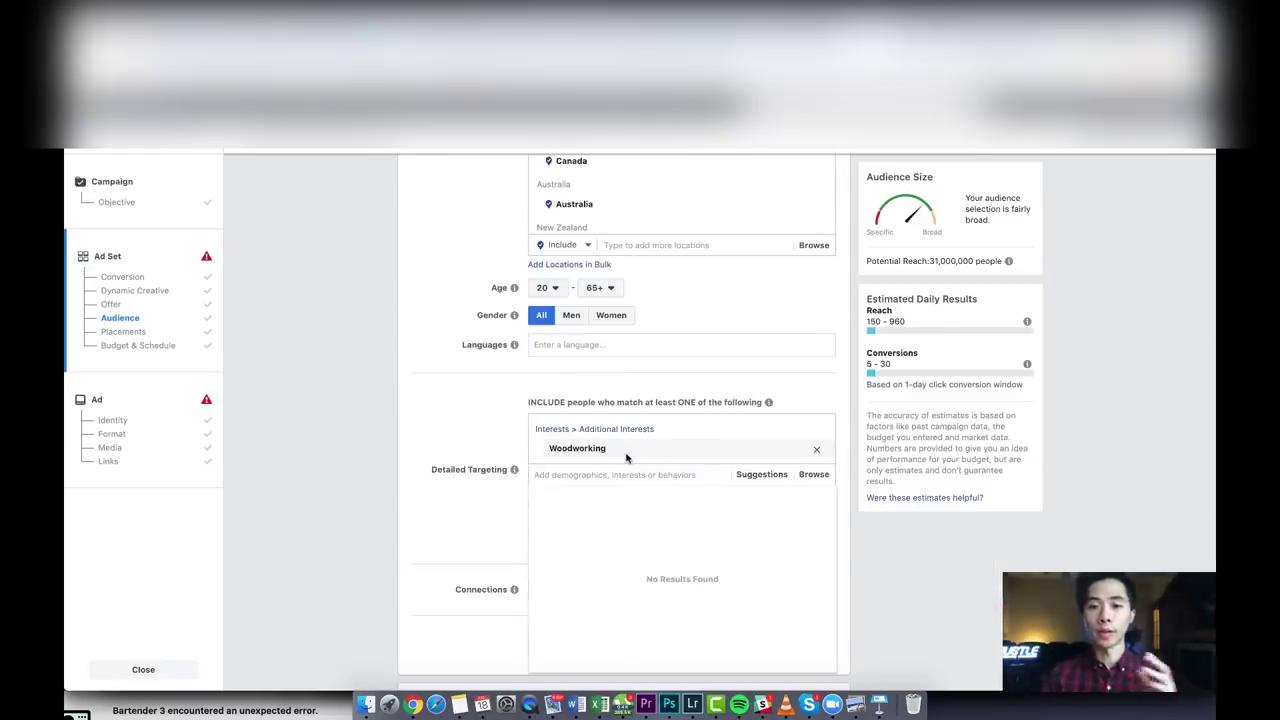
mouse_move(671, 455)
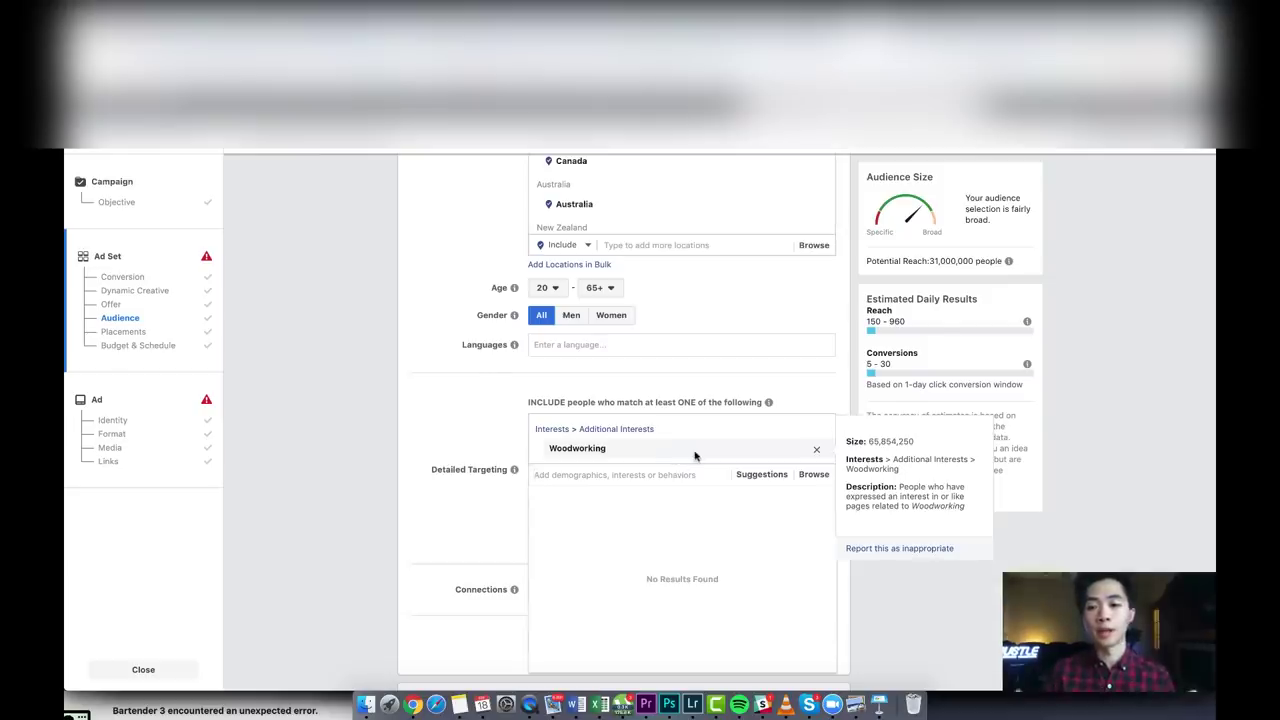
- Remove Woodworking from the detailed targeting and add the Home improvement interest from the Home and garden category instead
click(817, 452)
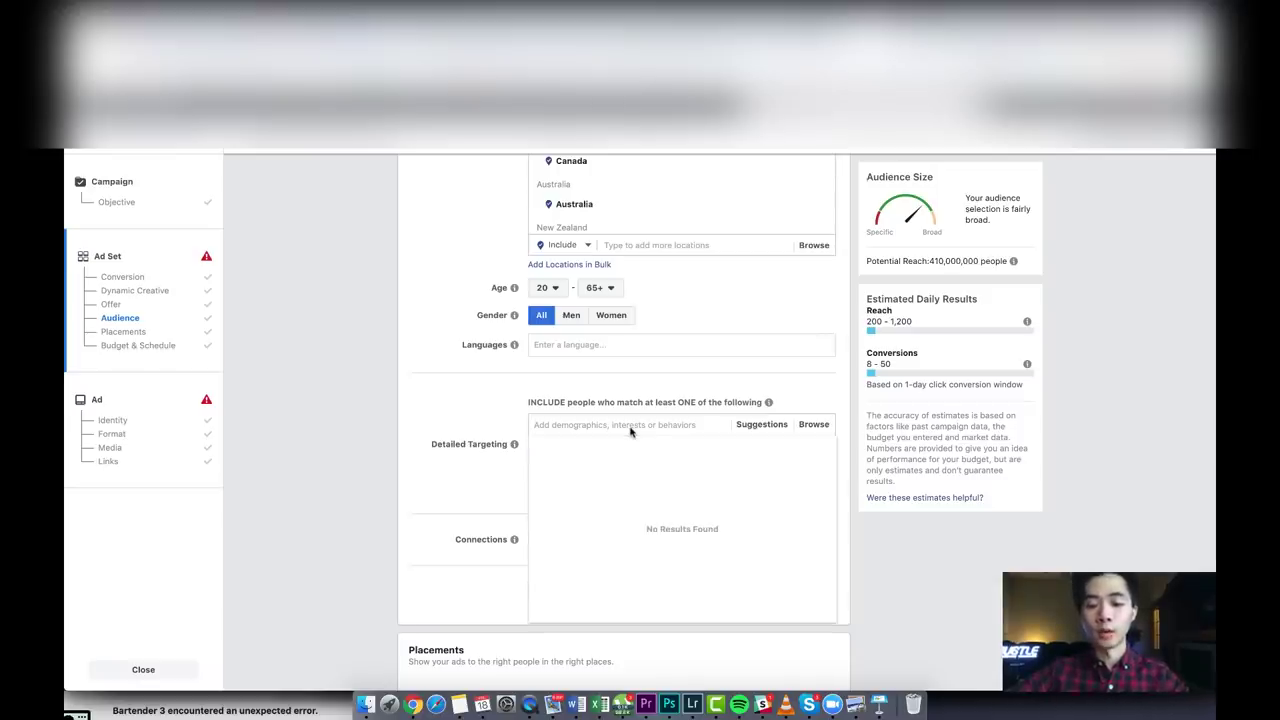
text(home improvem)
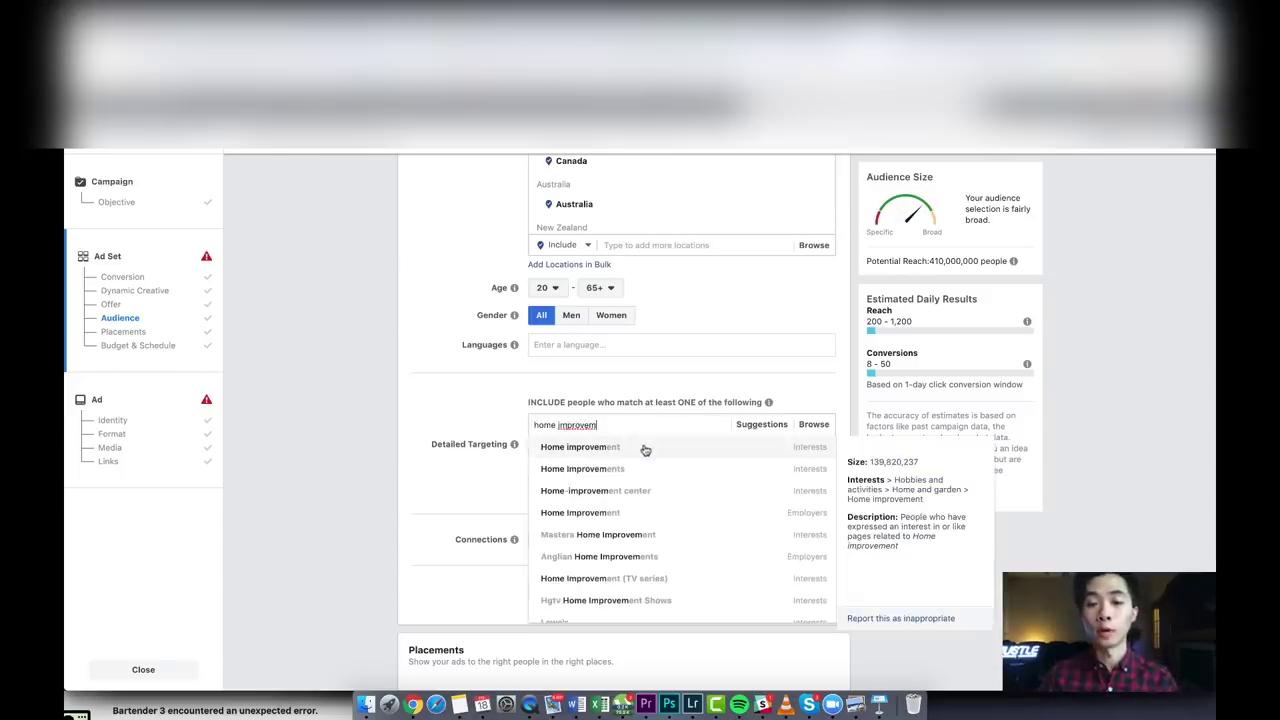
click(641, 448)
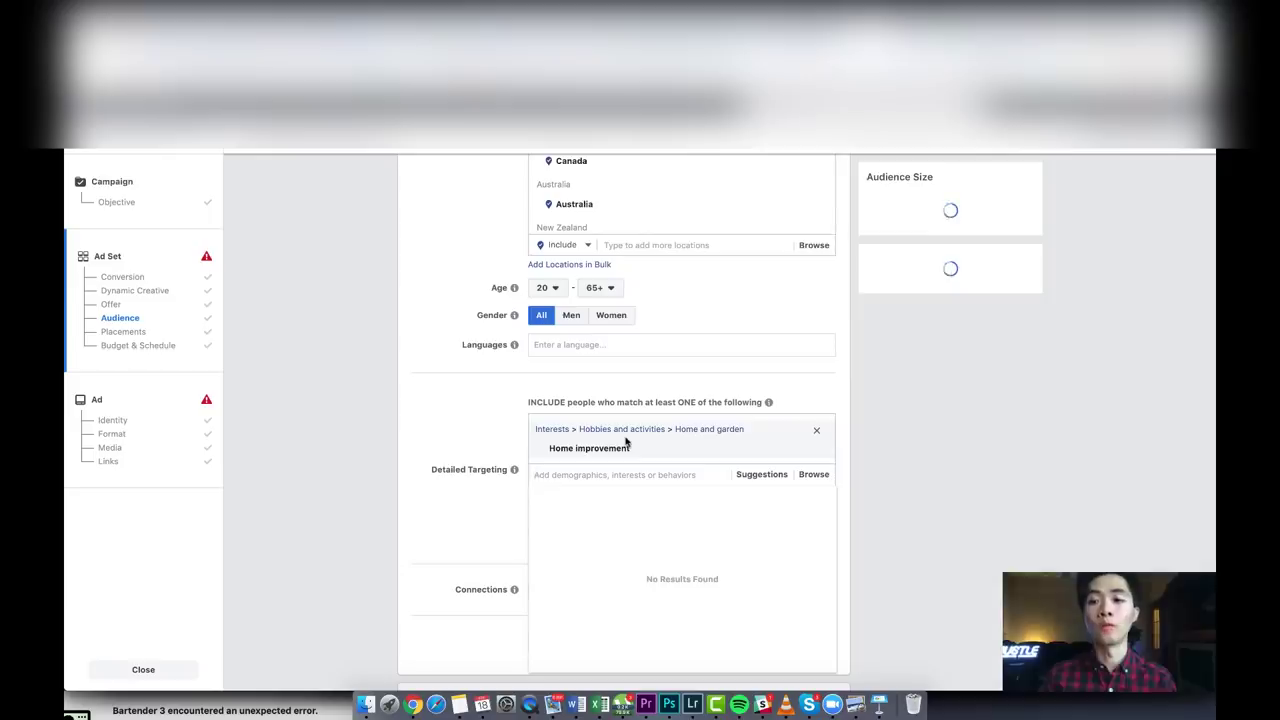
- Replace the Home improvement interest in the detailed targeting with The Home Depot
click(820, 456)
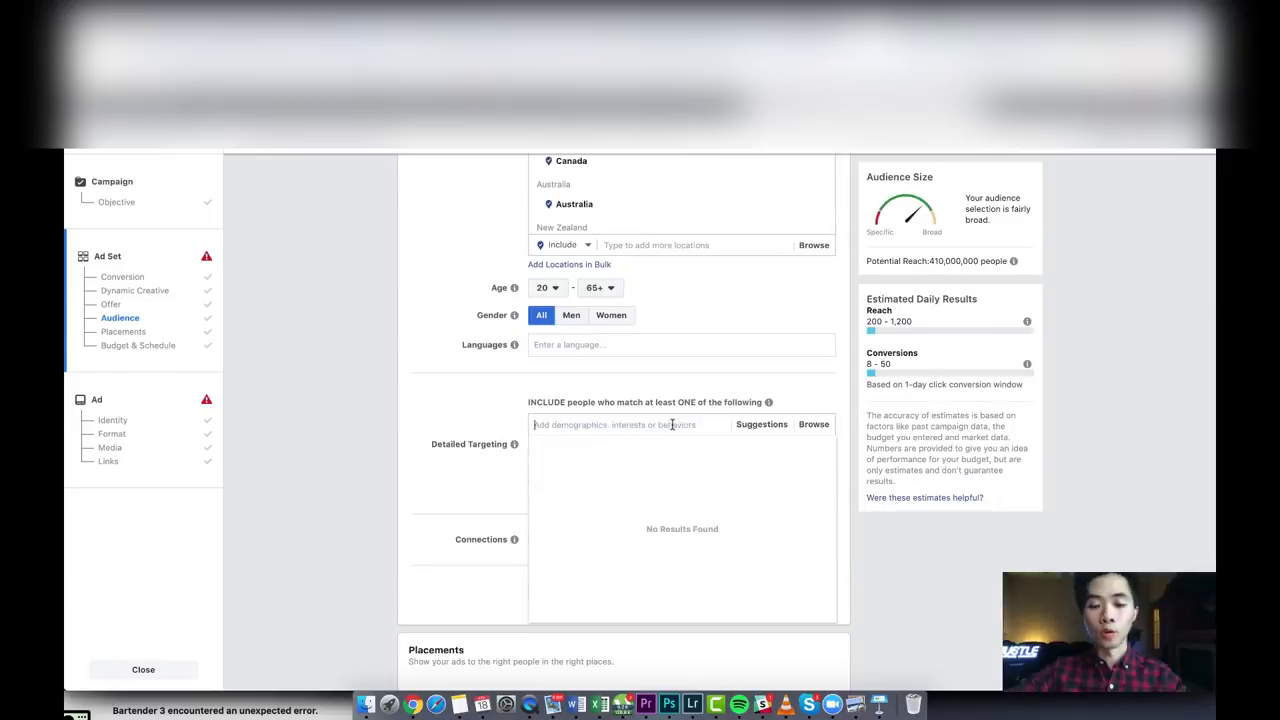
text(ho)
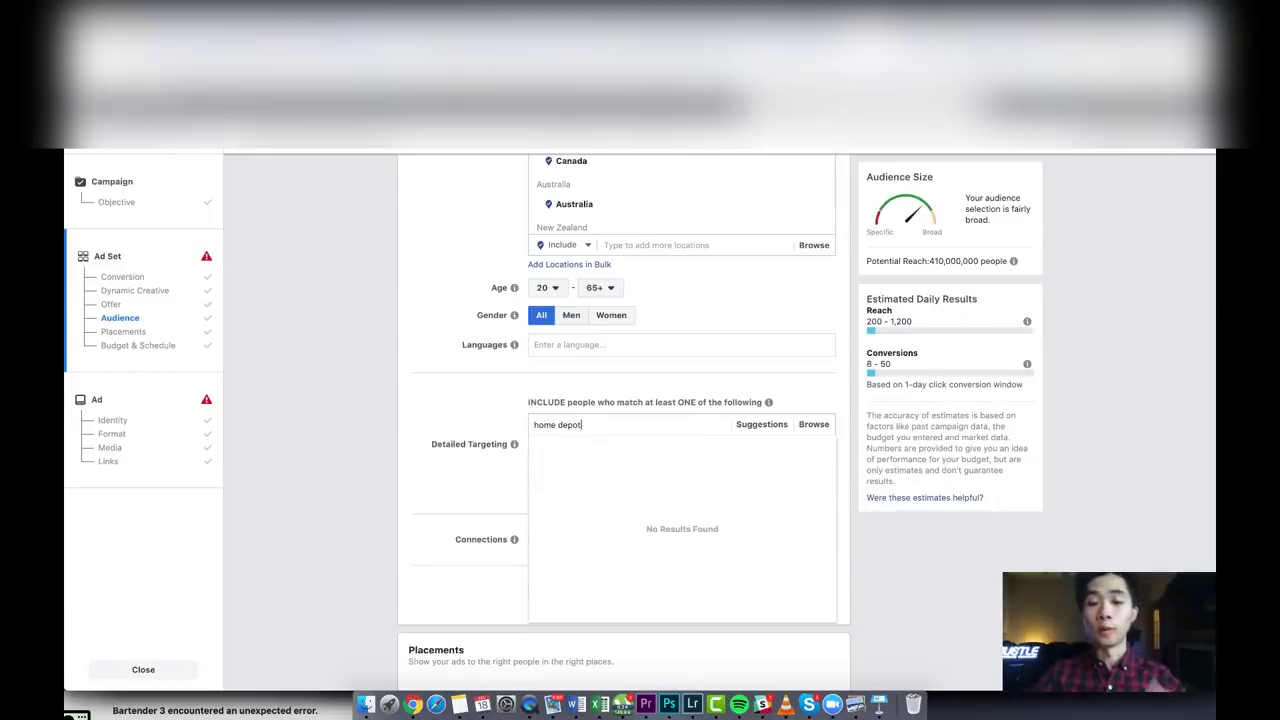
text(me depot)
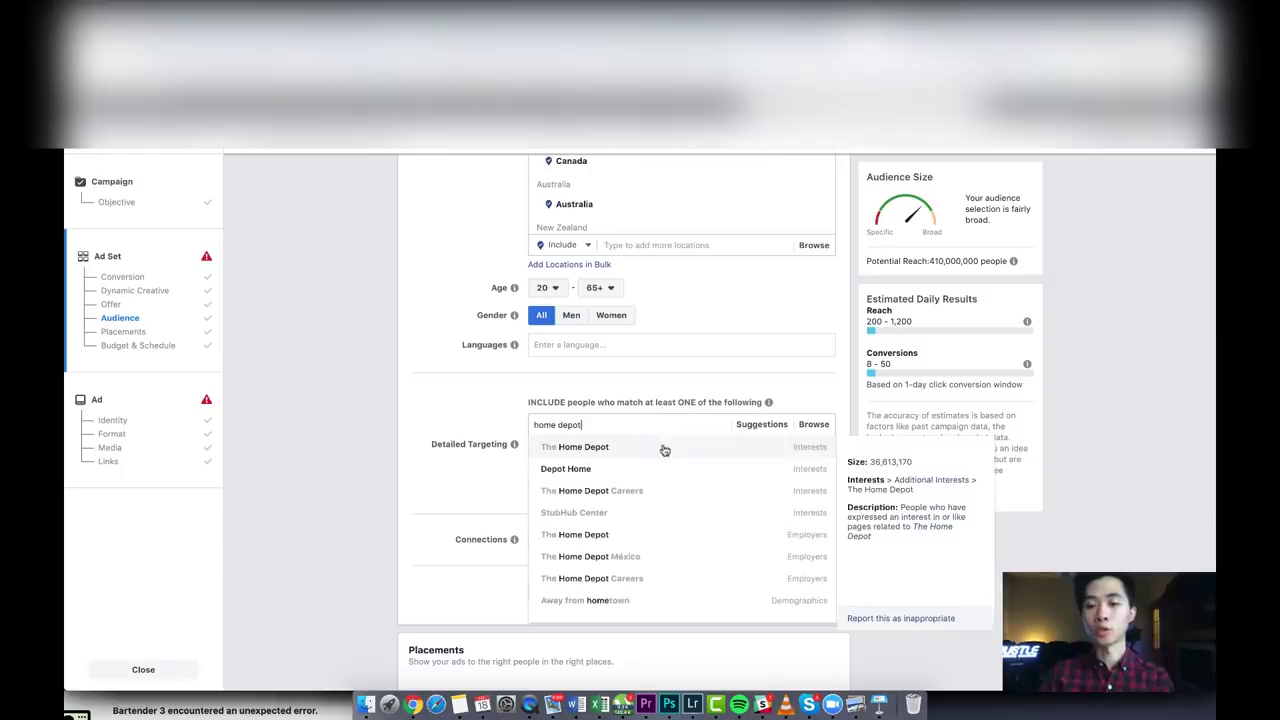
click(665, 450)
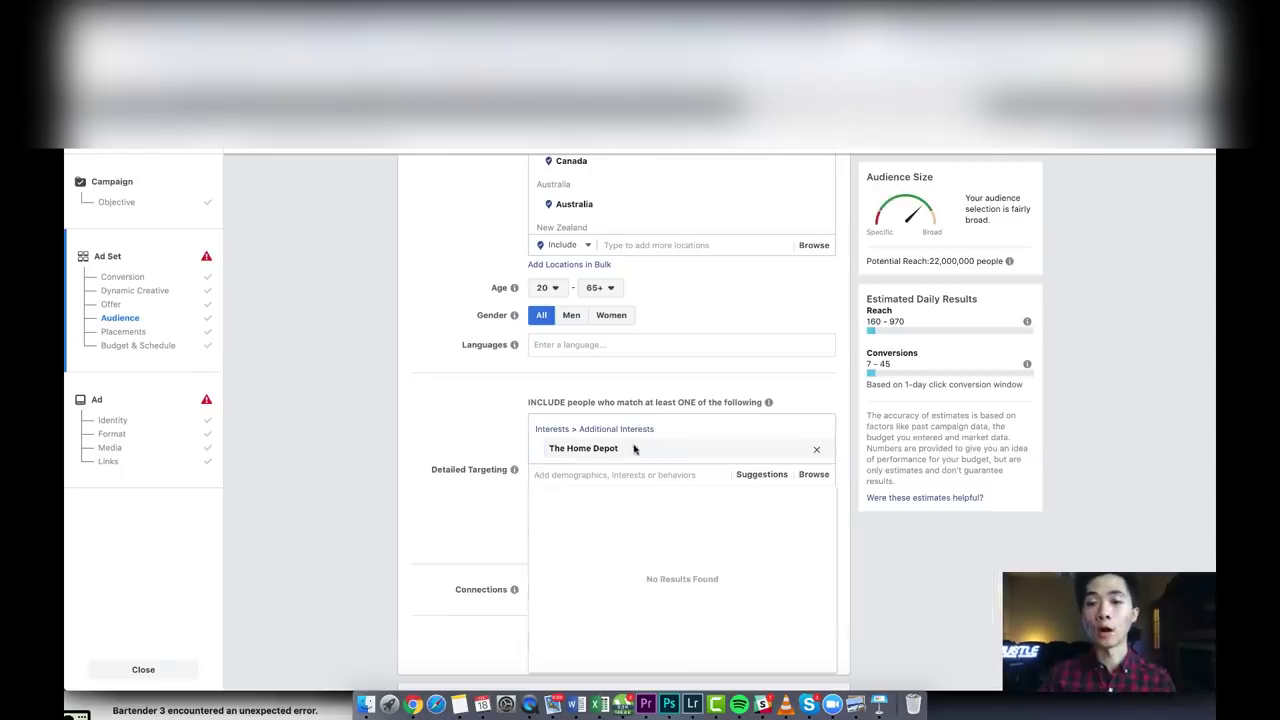
mouse_move(596, 452)
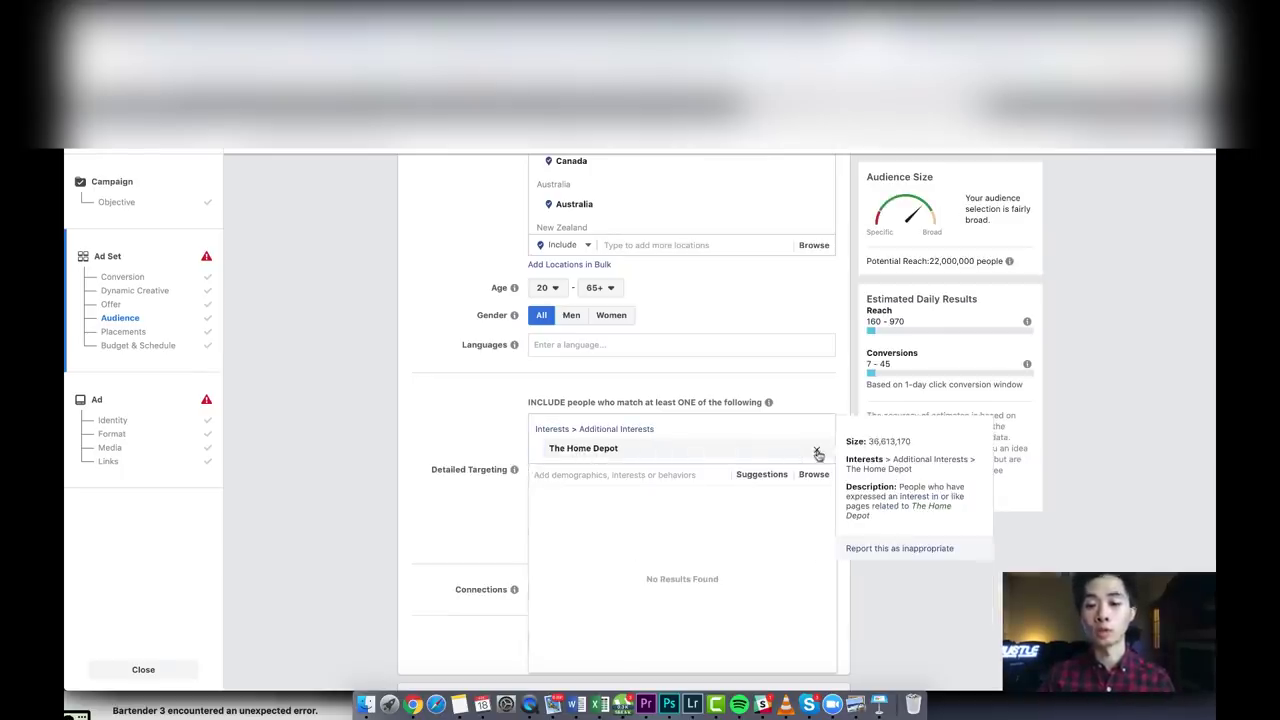
- Remove The Home Depot from the detailed targeting, search for hardware interests and add Ace Hardware
click(817, 452)
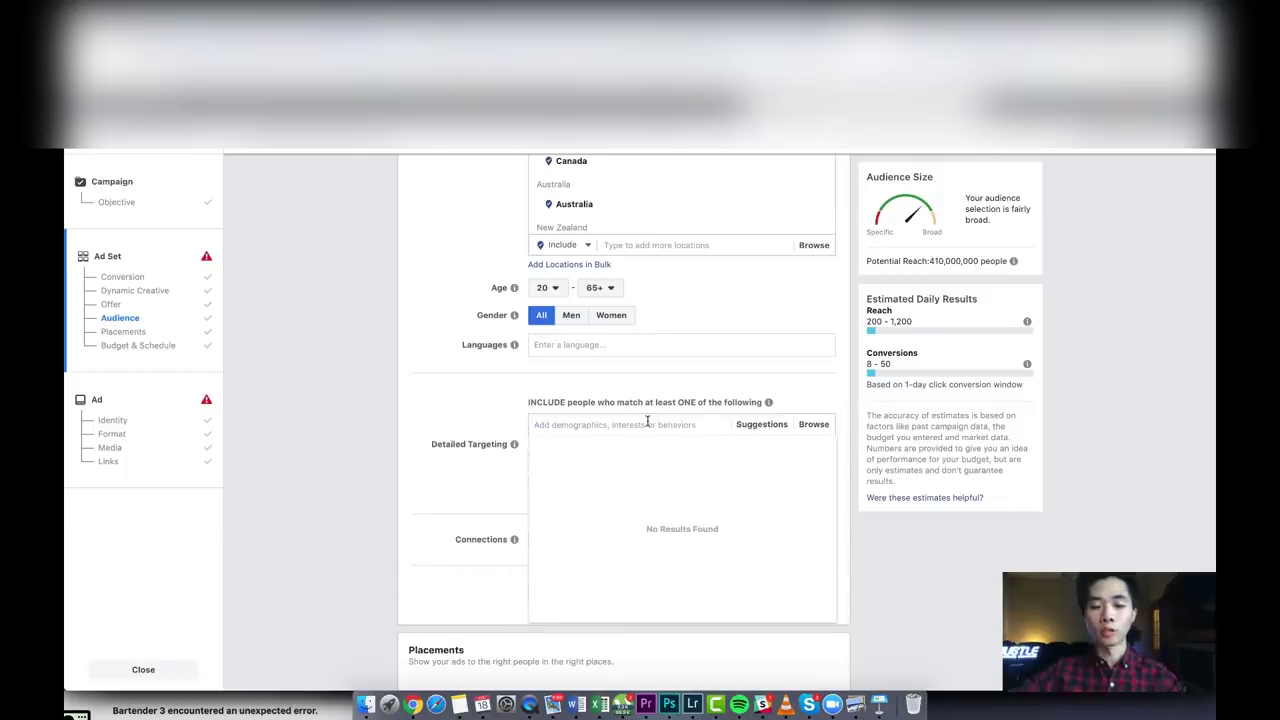
text(har)
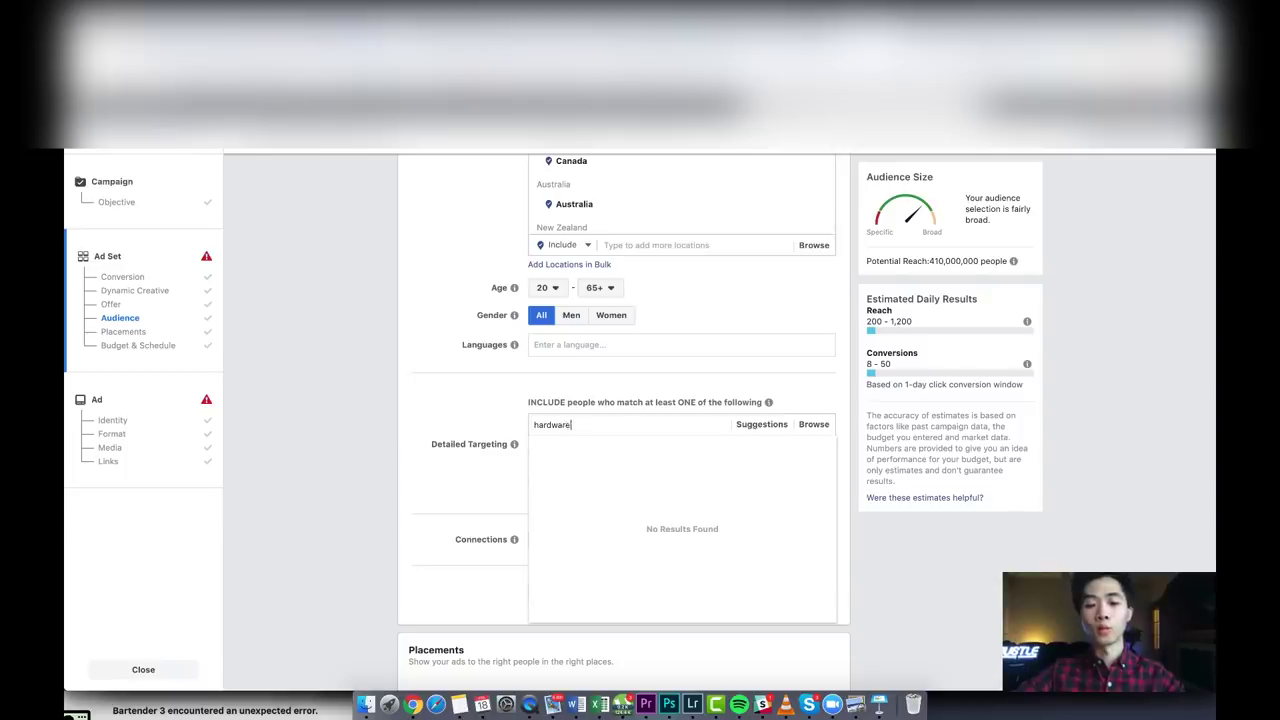
text(dware)
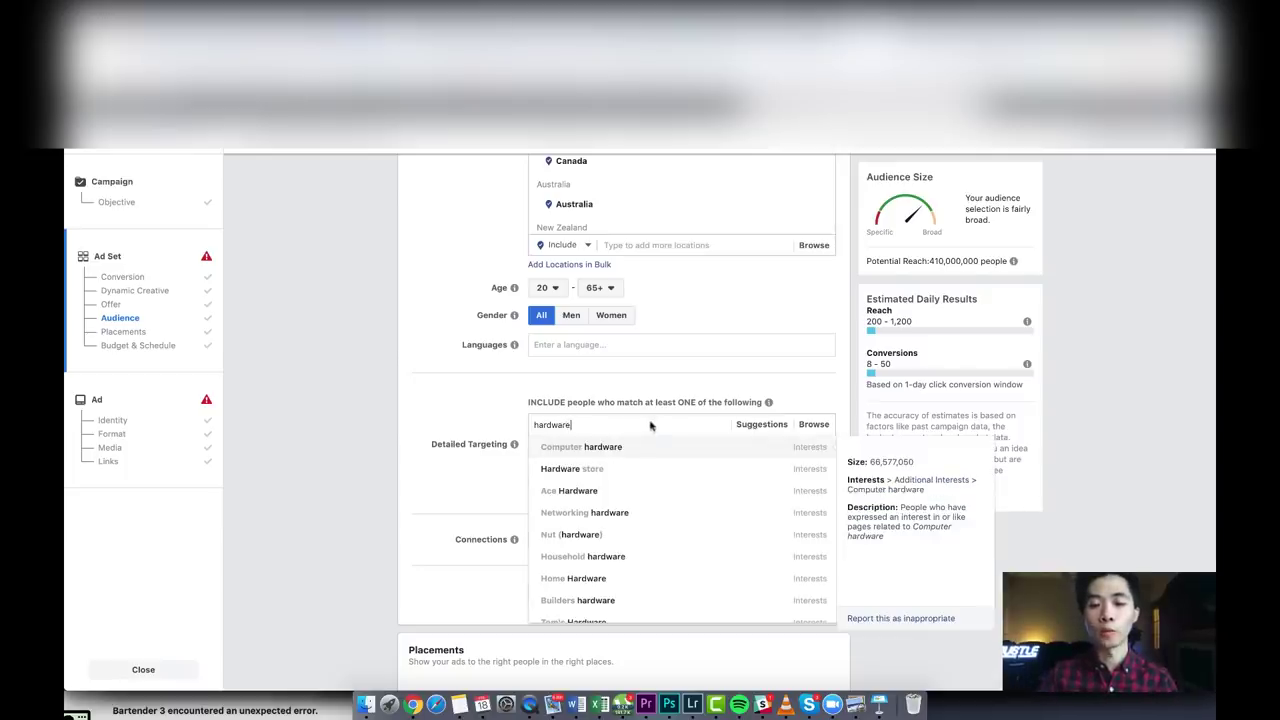
click(613, 492)
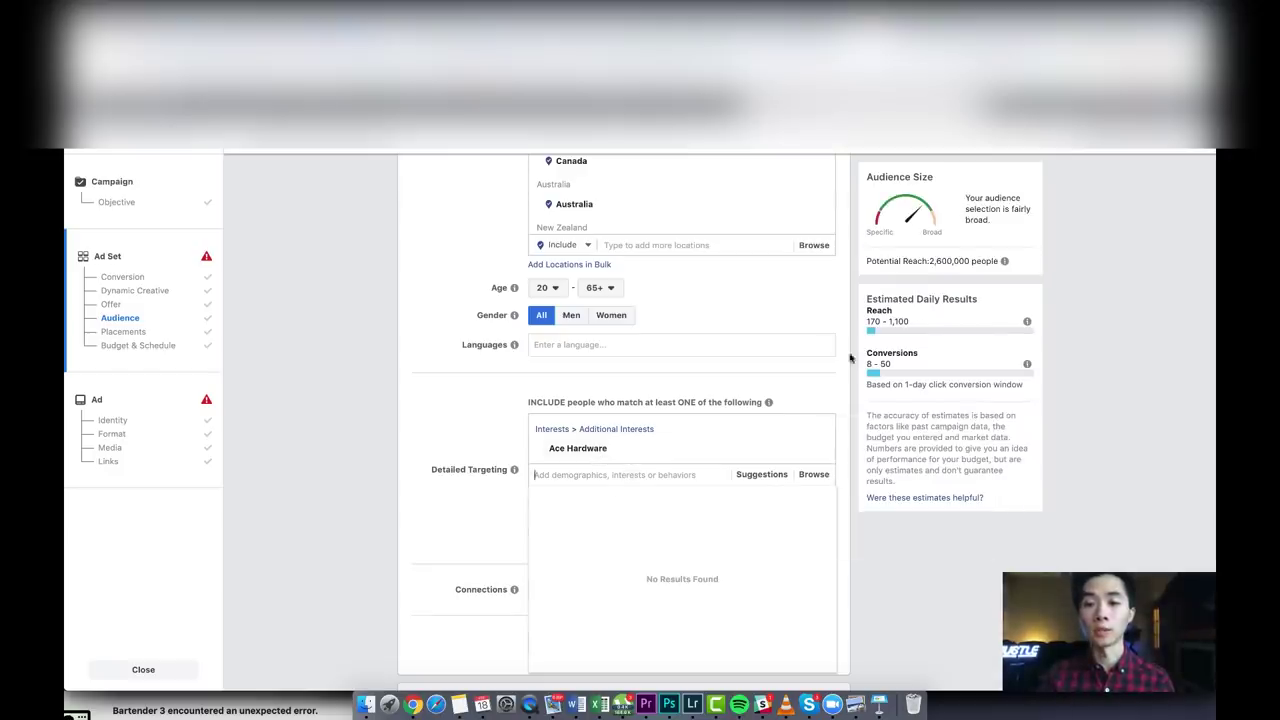
- Remove Ace Hardware from the detailed targeting and search the available interests for repair
click(821, 450)
click(645, 424)
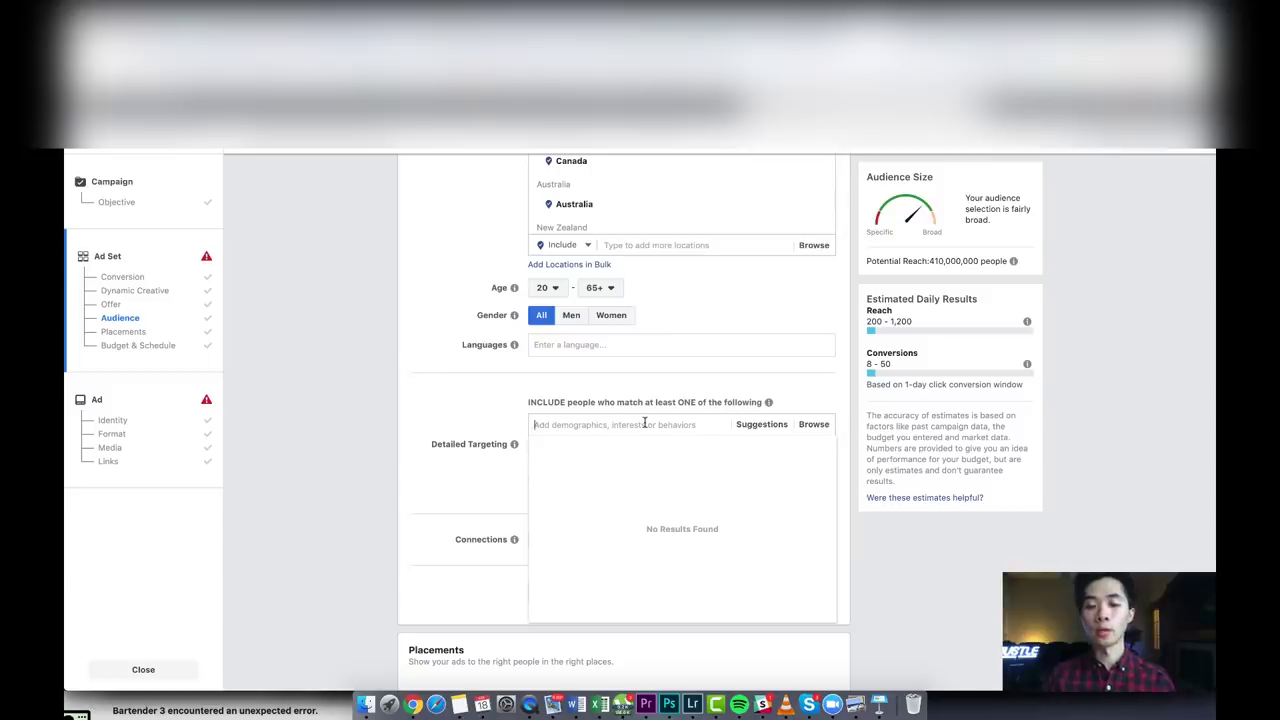
key(Escape)
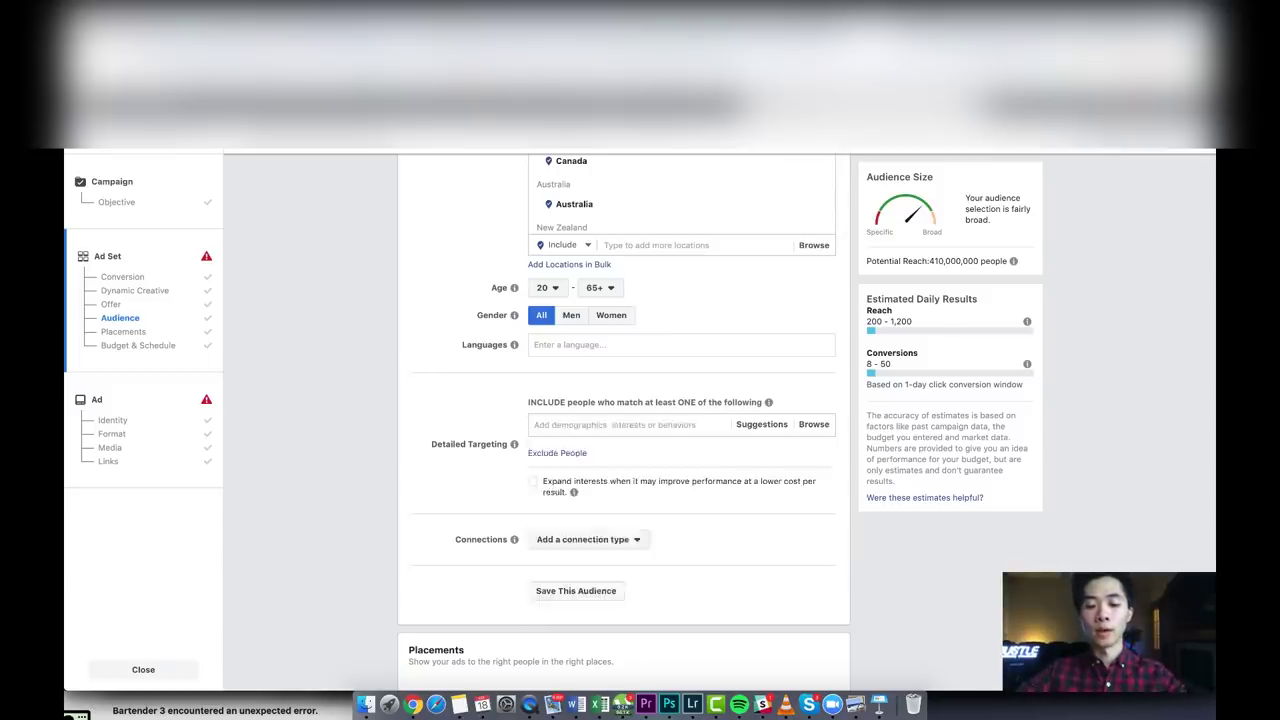
text(repair)
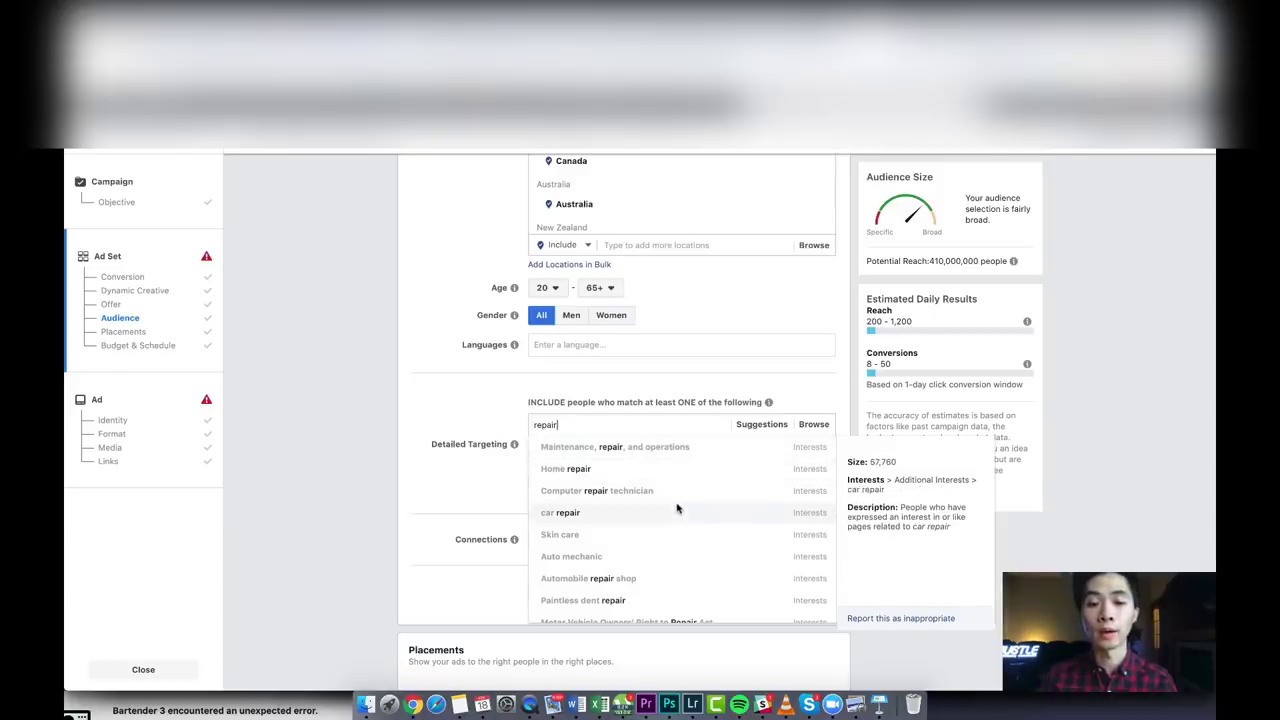
scroll(677, 509, down, 2)
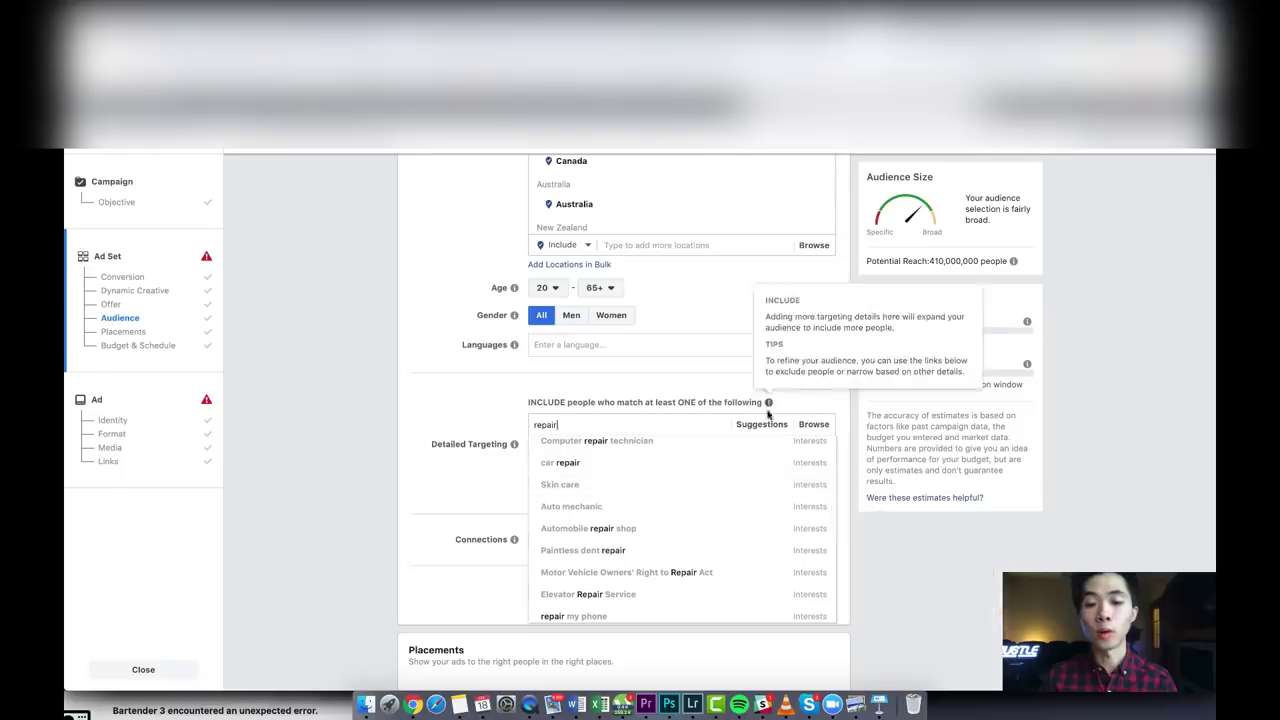
- Replace the repair search with a search for screwdriver and add the Screwdriver interest to the detailed targeting
double_click(625, 420)
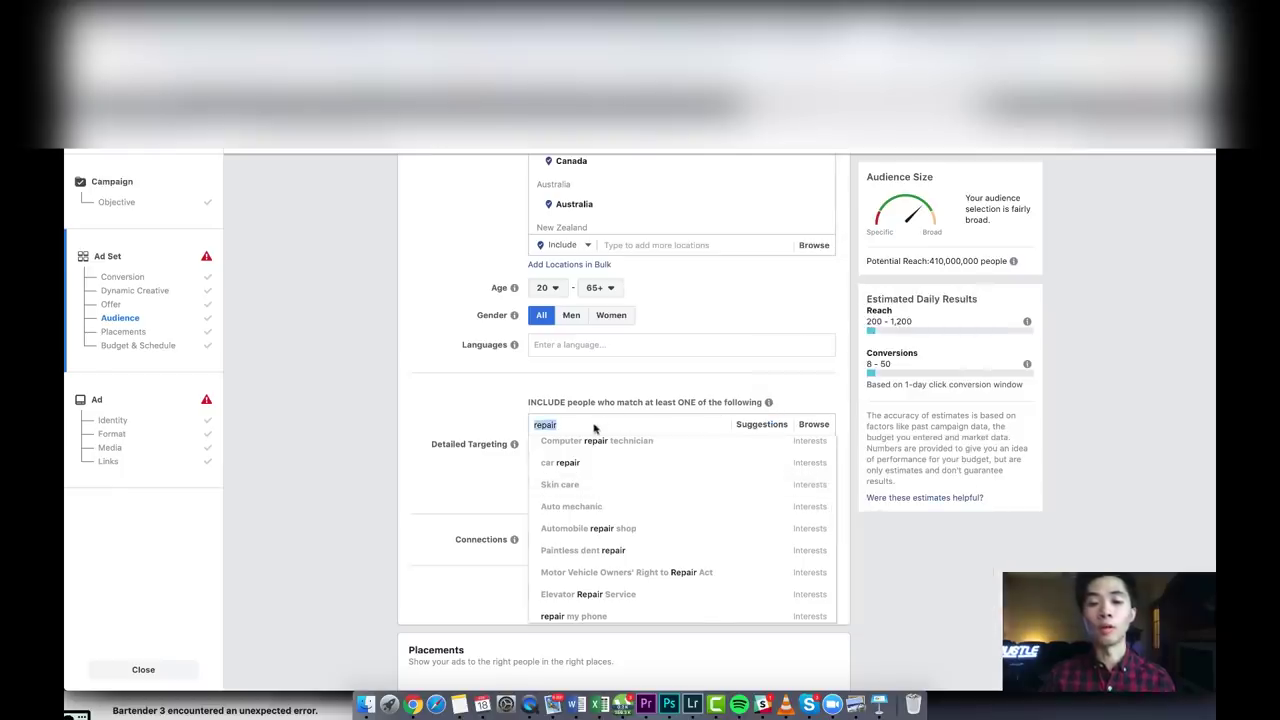
text(to)
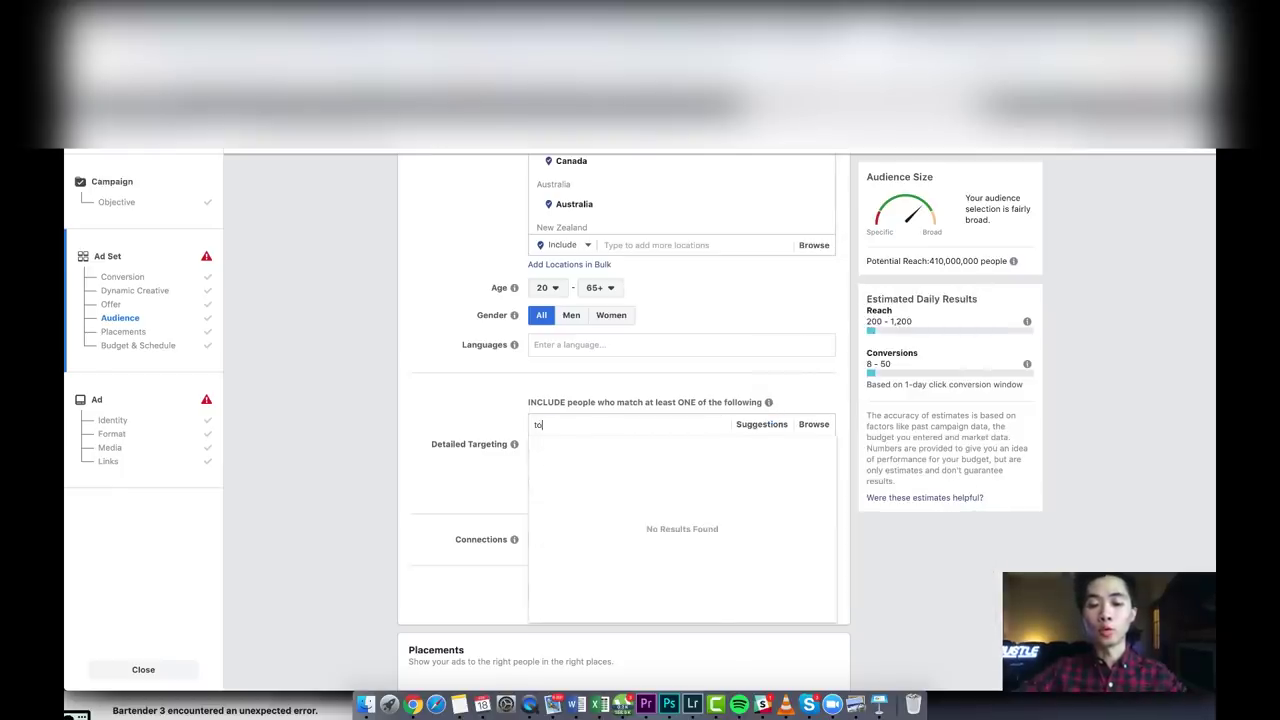
text(o)
key(ctrl+a)
text(s)
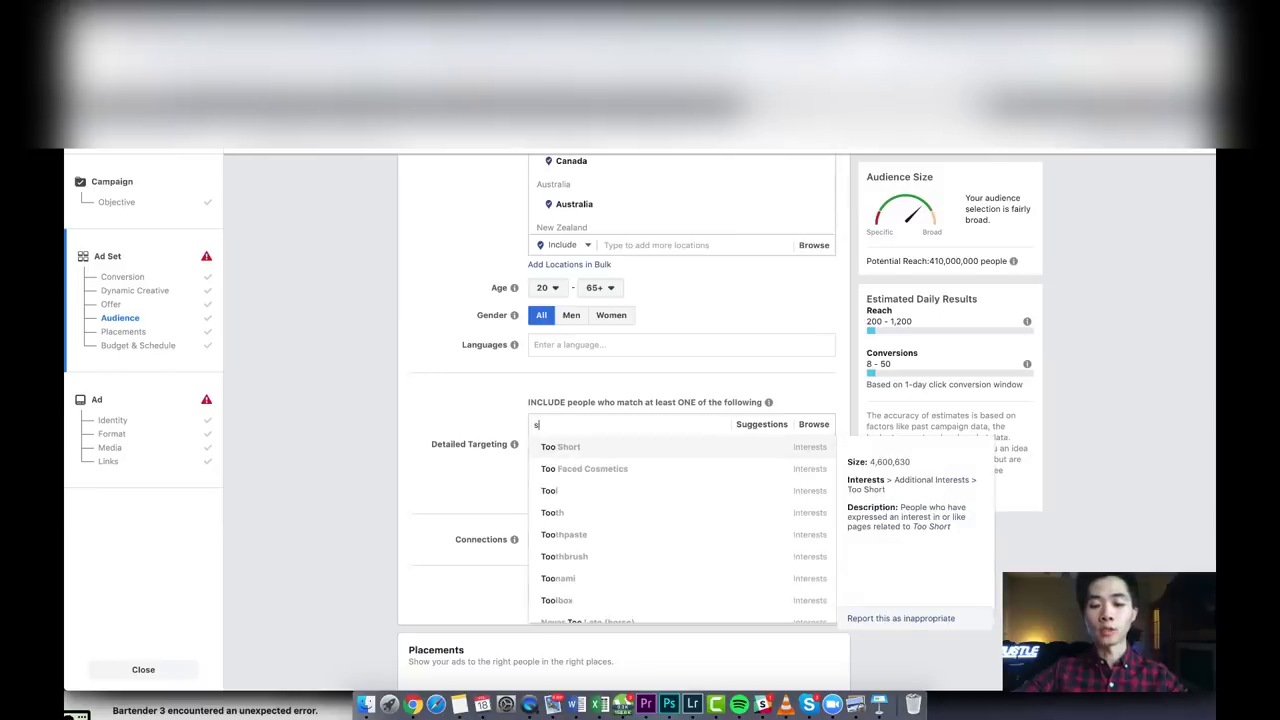
text(crew)
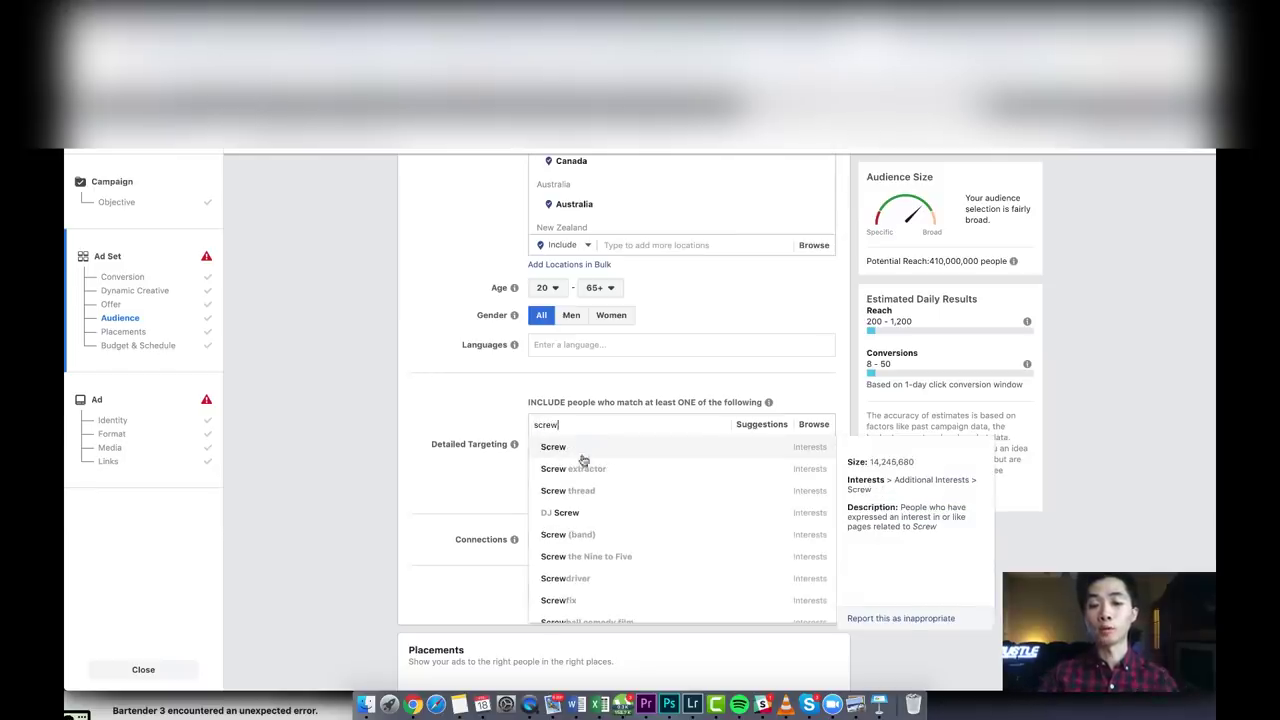
text(driv)
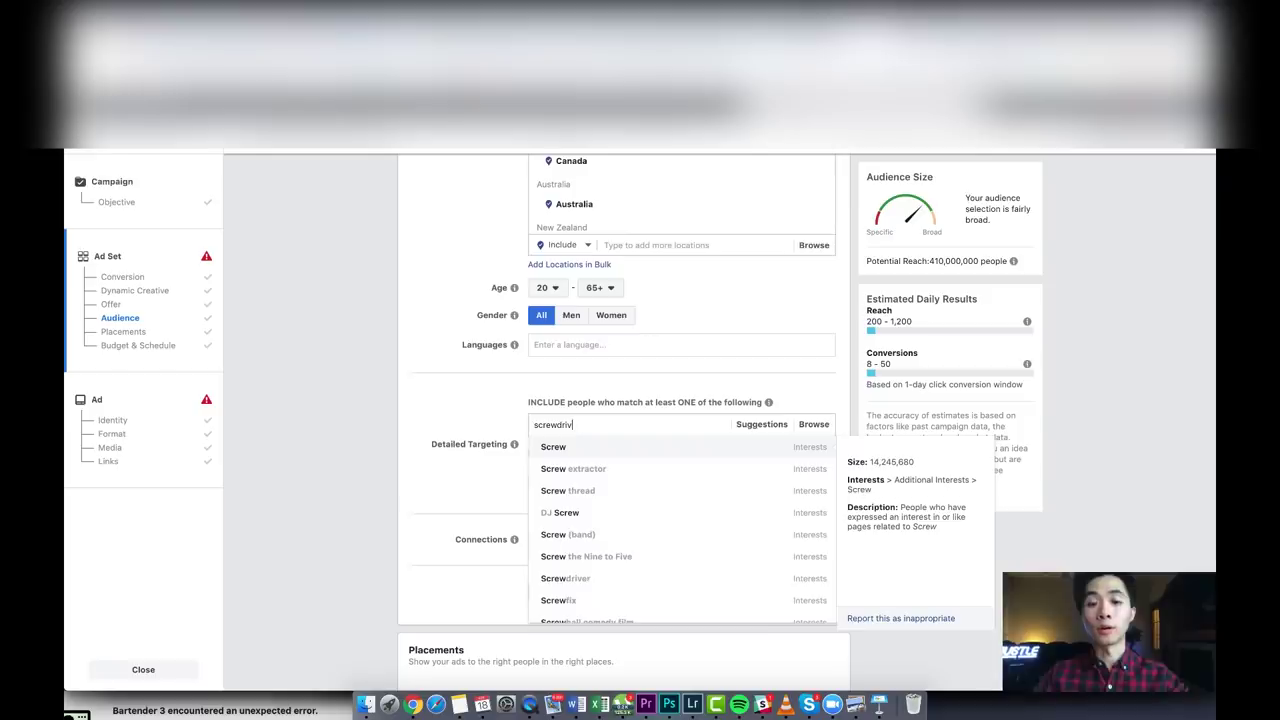
click(600, 447)
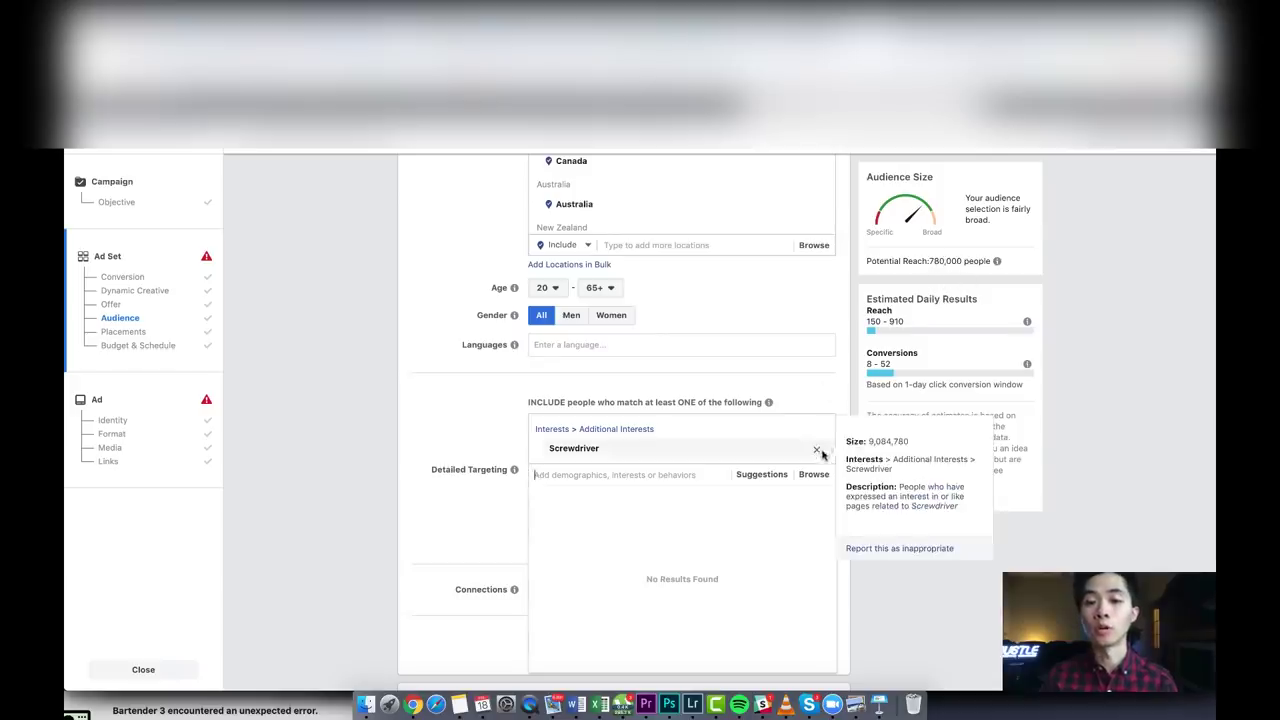
- Replace the Screwdriver interest in the detailed targeting with Woodworking
click(814, 450)
click(683, 424)
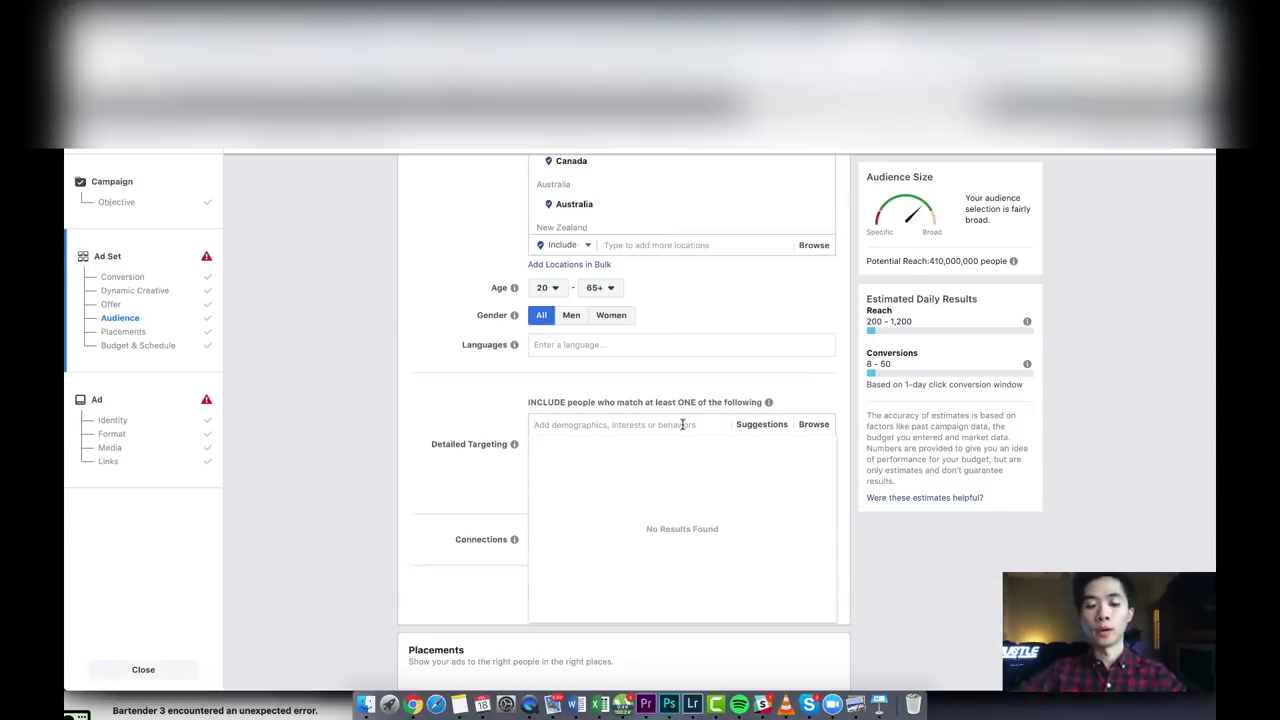
text(woodwork)
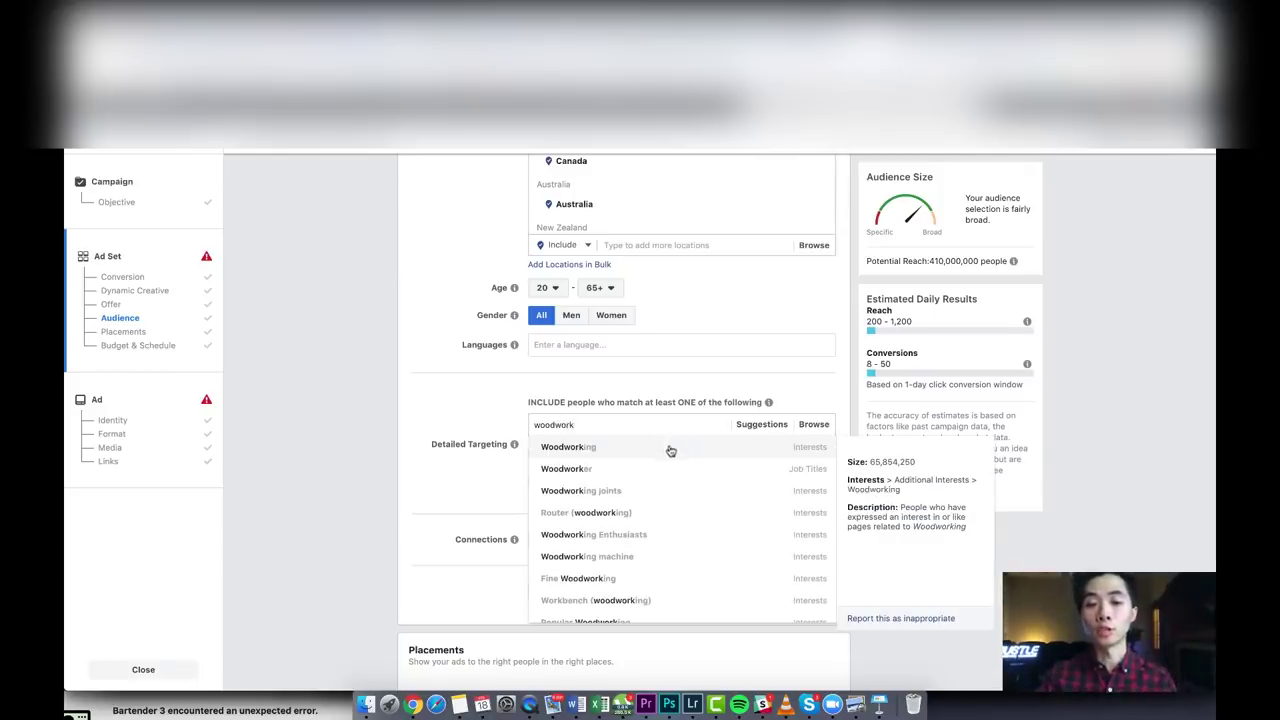
click(670, 450)
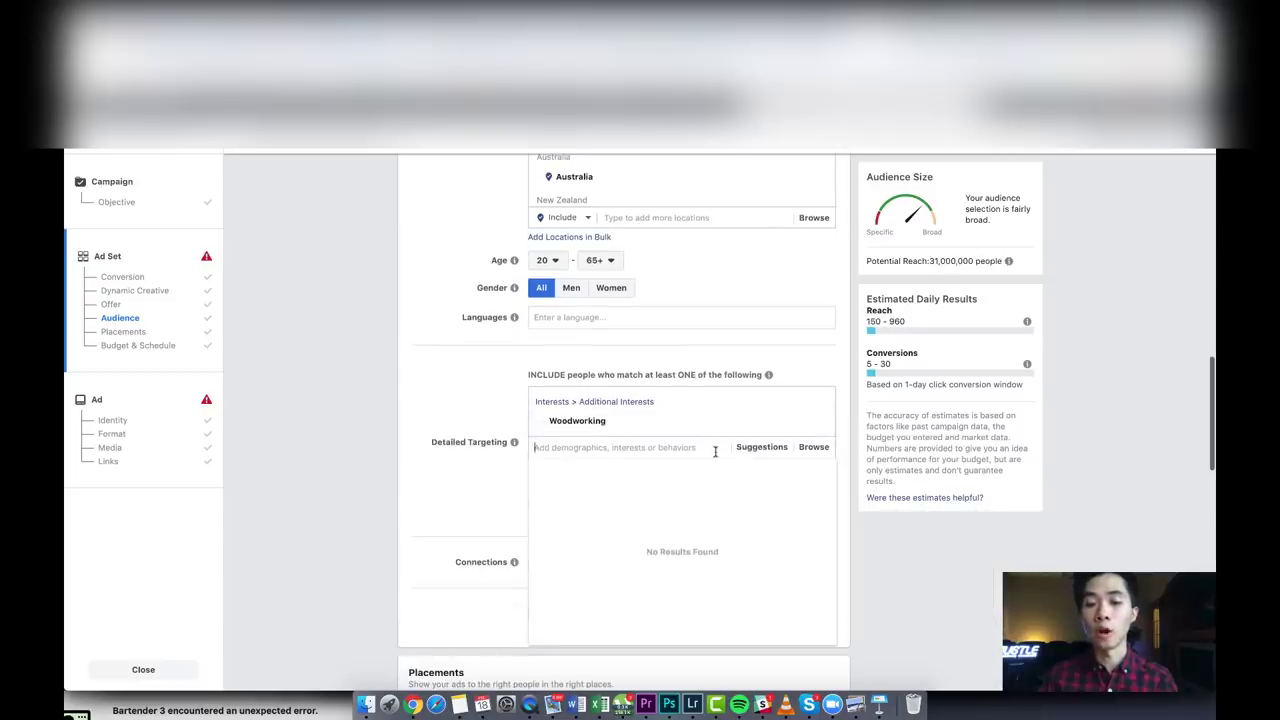
- Show the suggested interests related to Woodworking and look through the list
click(755, 451)
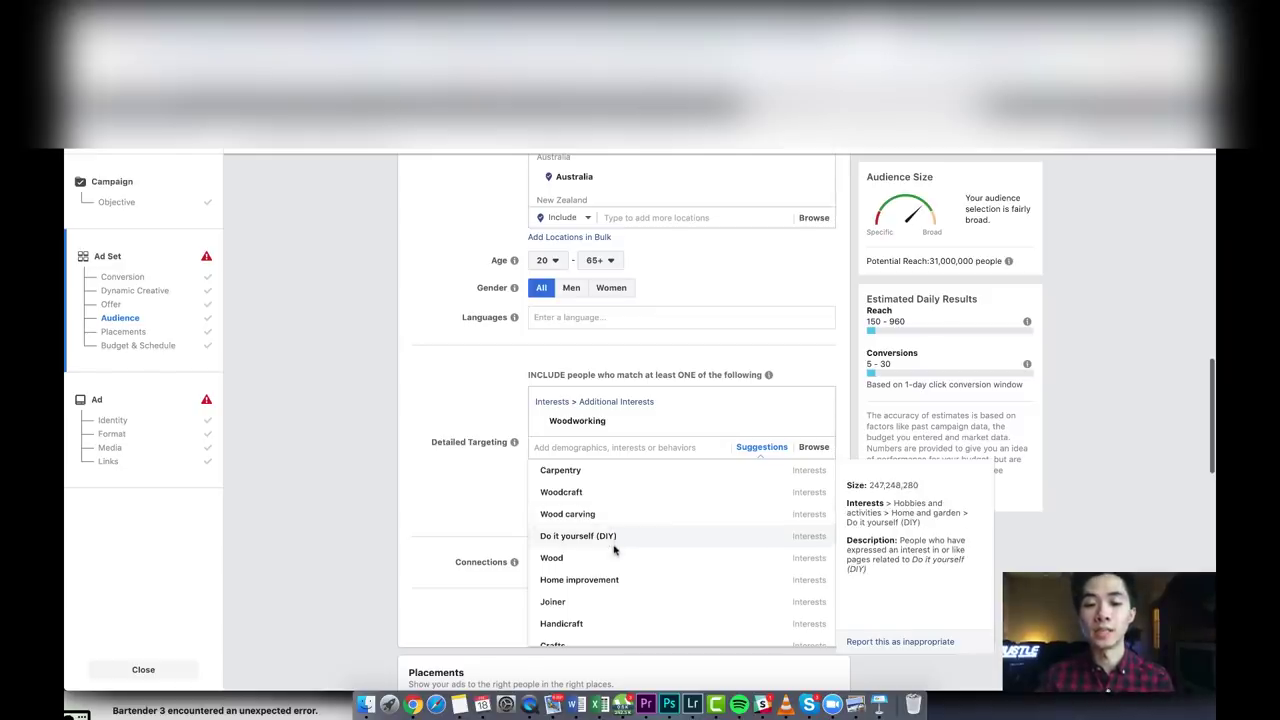
scroll(618, 540, down, 1)
scroll(595, 500, up, 1)
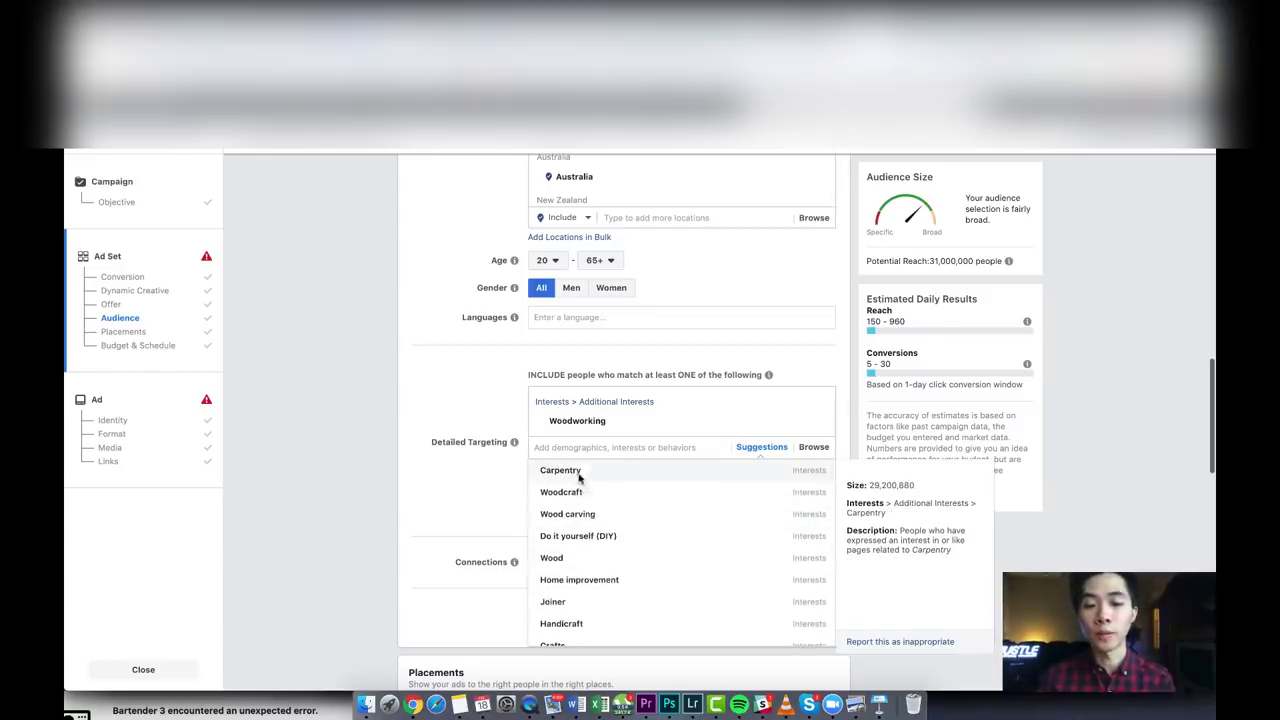
- Examine the remaining suggested interests for Woodworking, down past hand tools, DeWalt and renovation
scroll(630, 525, down, 1)
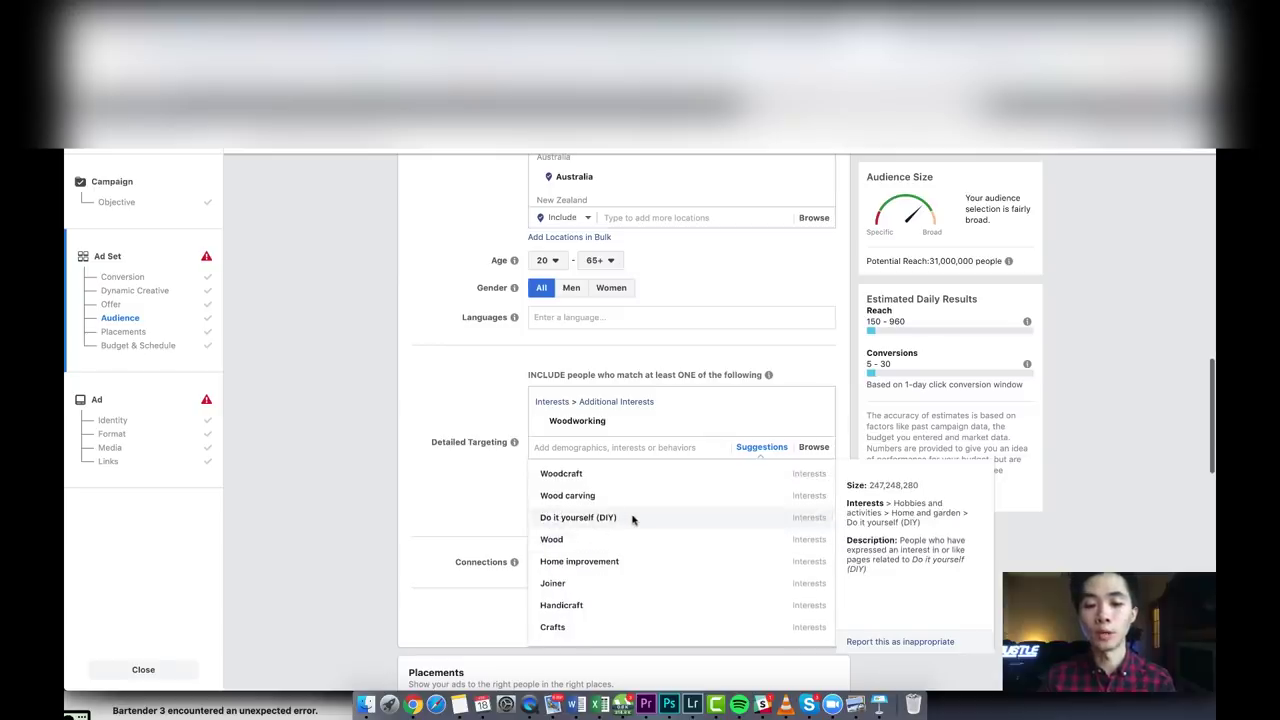
scroll(630, 525, down, 1)
scroll(630, 540, down, 1)
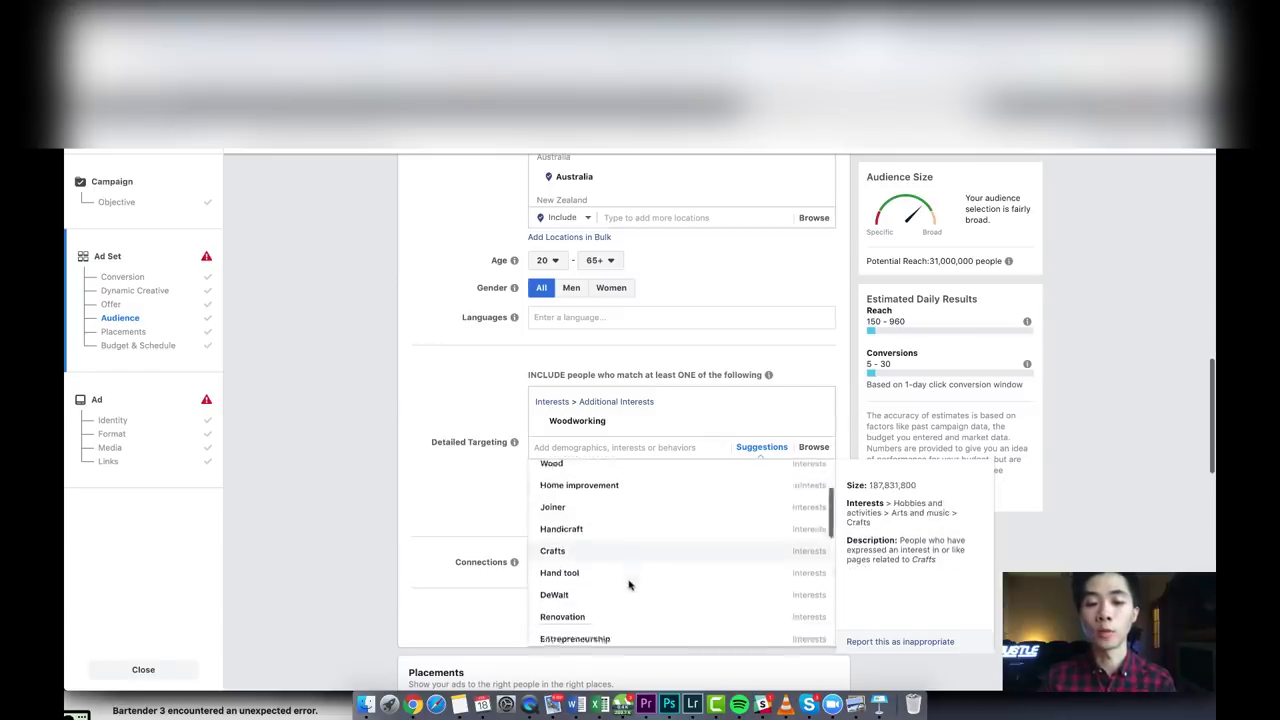
scroll(560, 480, down, 5)
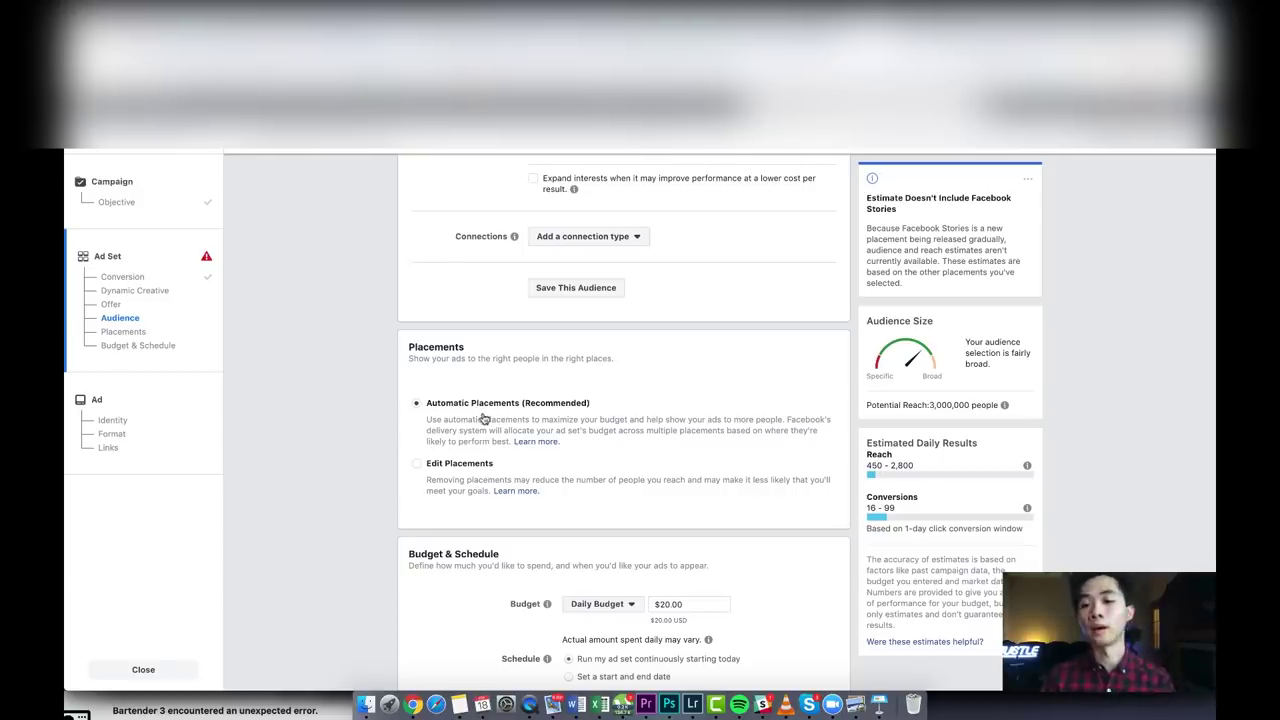
- Switch the ad set to edited placements and keep only Facebook Feeds and Instagram Feed selected
scroll(483, 418, down, 4)
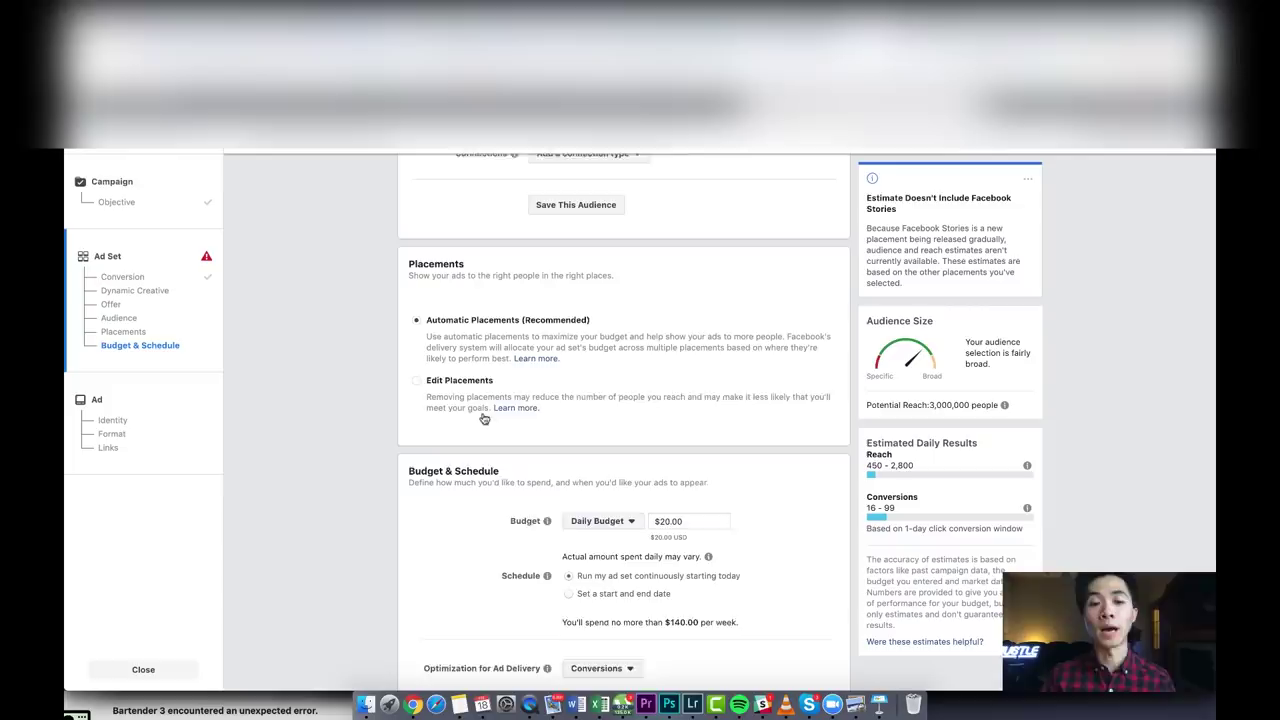
scroll(480, 415, down, 1)
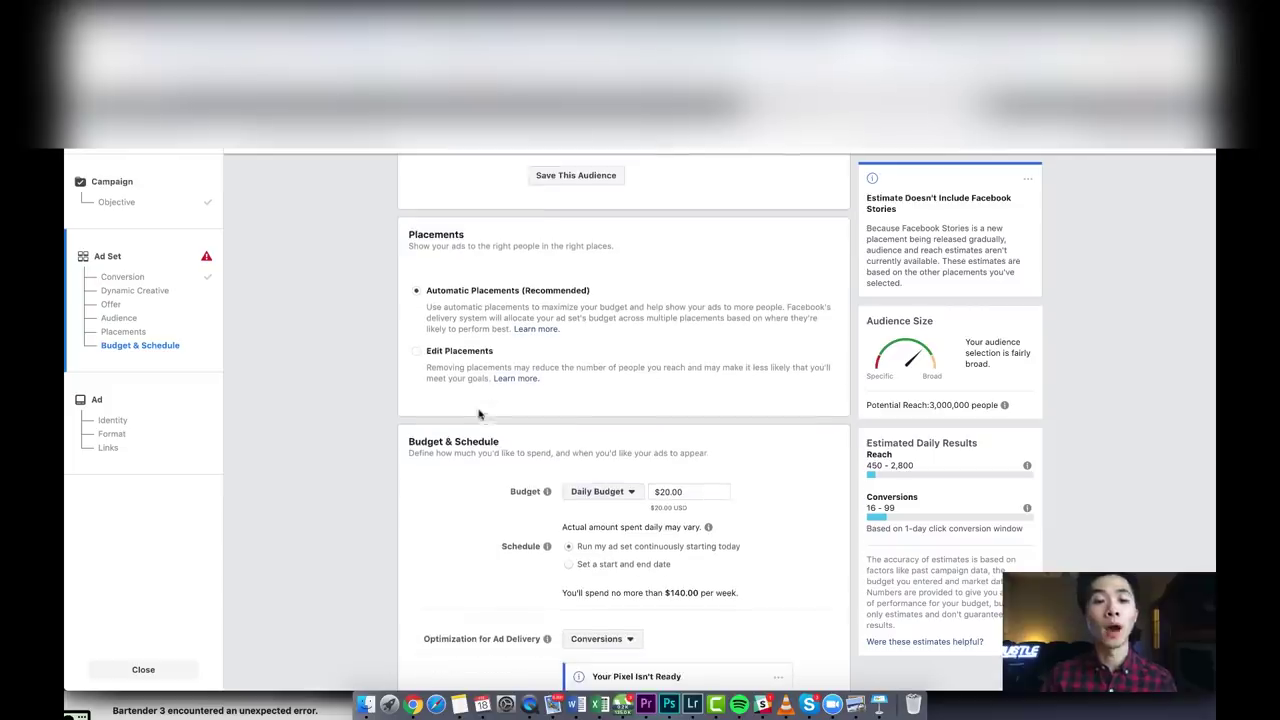
click(418, 352)
scroll(420, 355, down, 10)
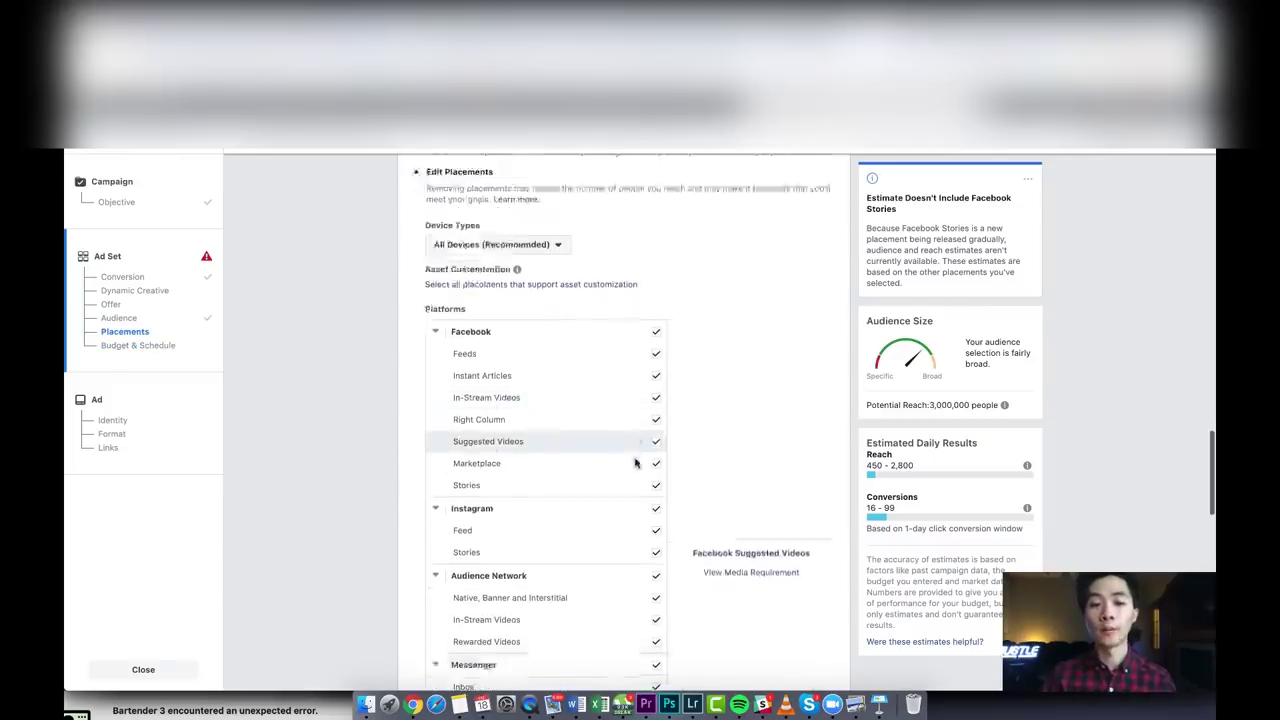
click(656, 289)
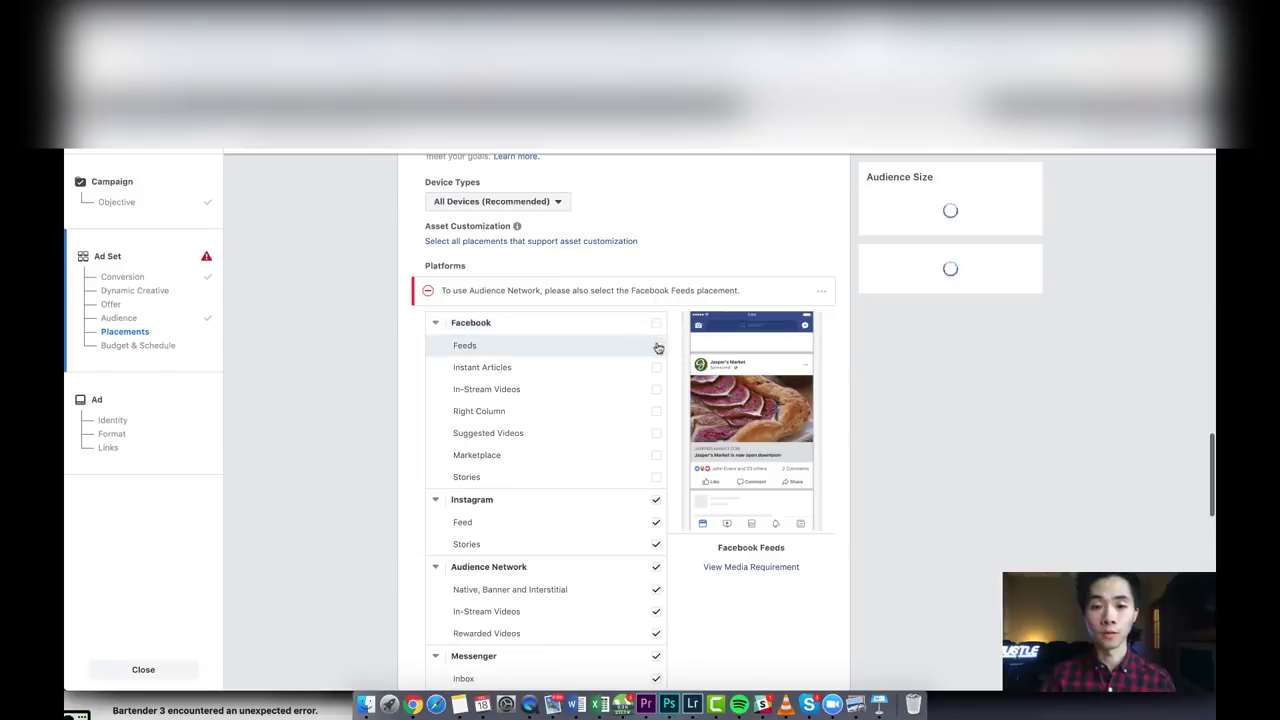
click(656, 346)
scroll(657, 347, down, 2)
click(656, 355)
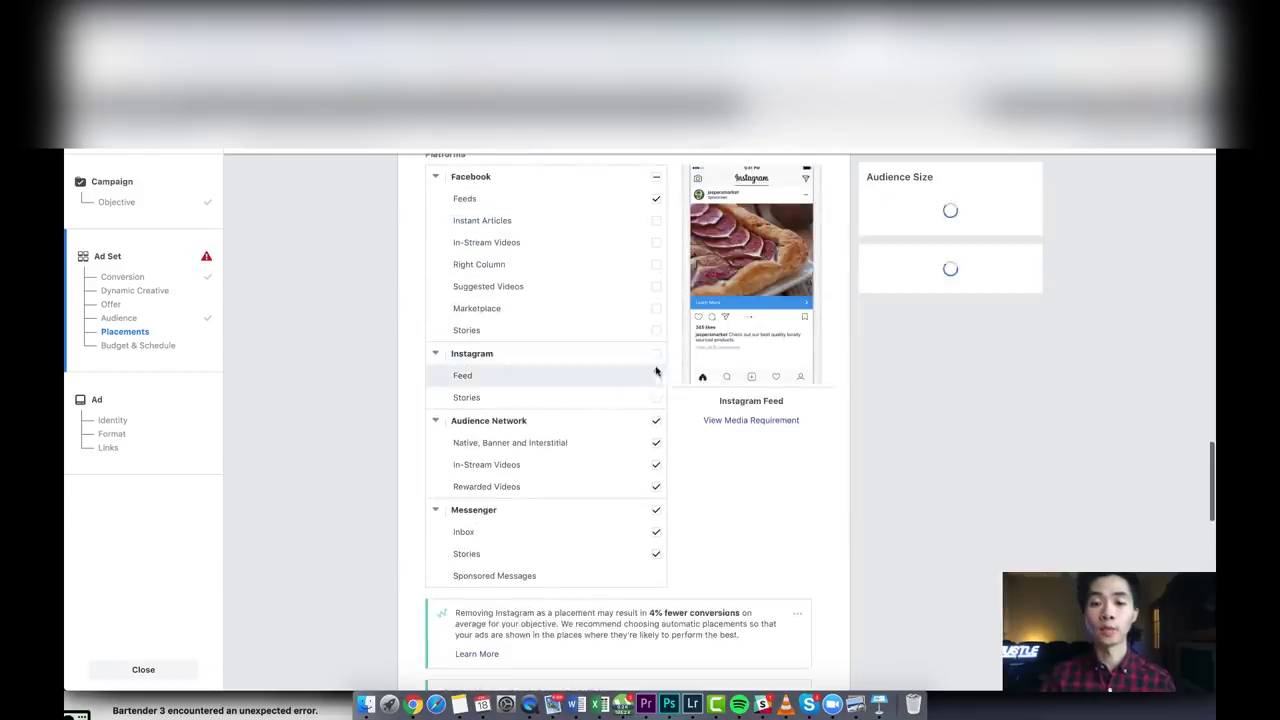
click(656, 375)
click(656, 420)
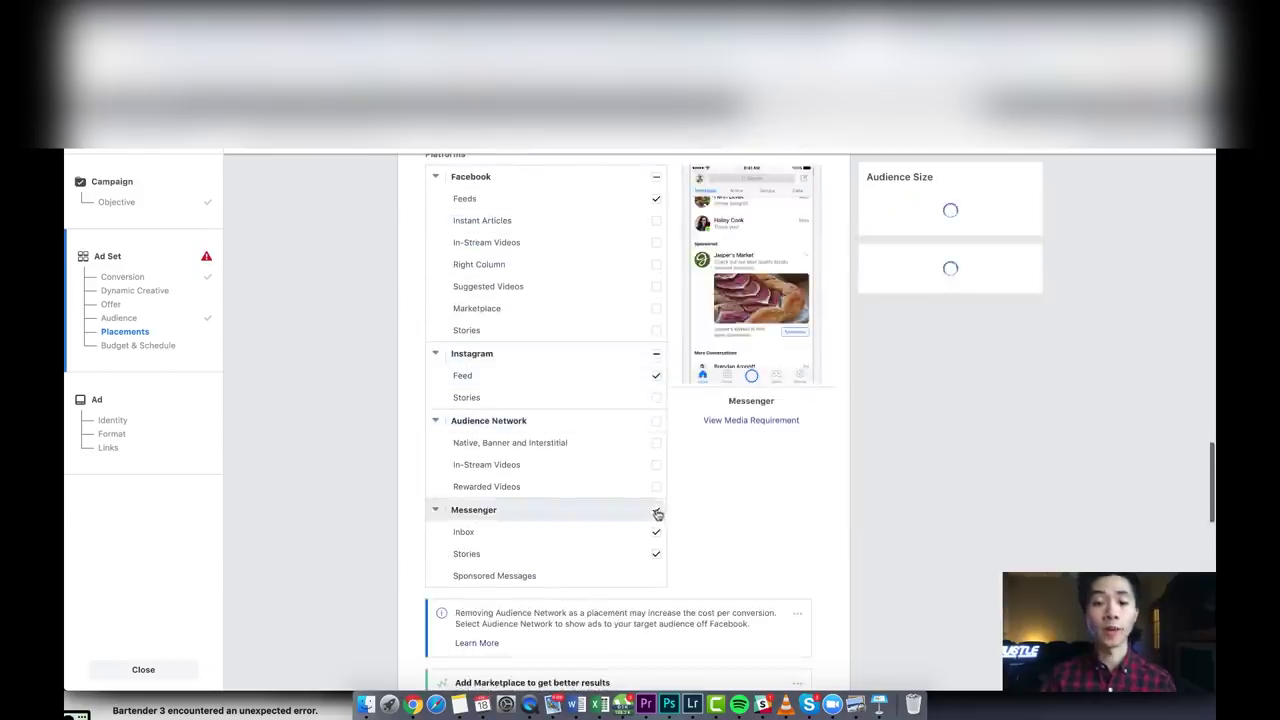
click(656, 510)
- Switch the ad set's placements back to Automatic Placements
scroll(663, 443, up, 5)
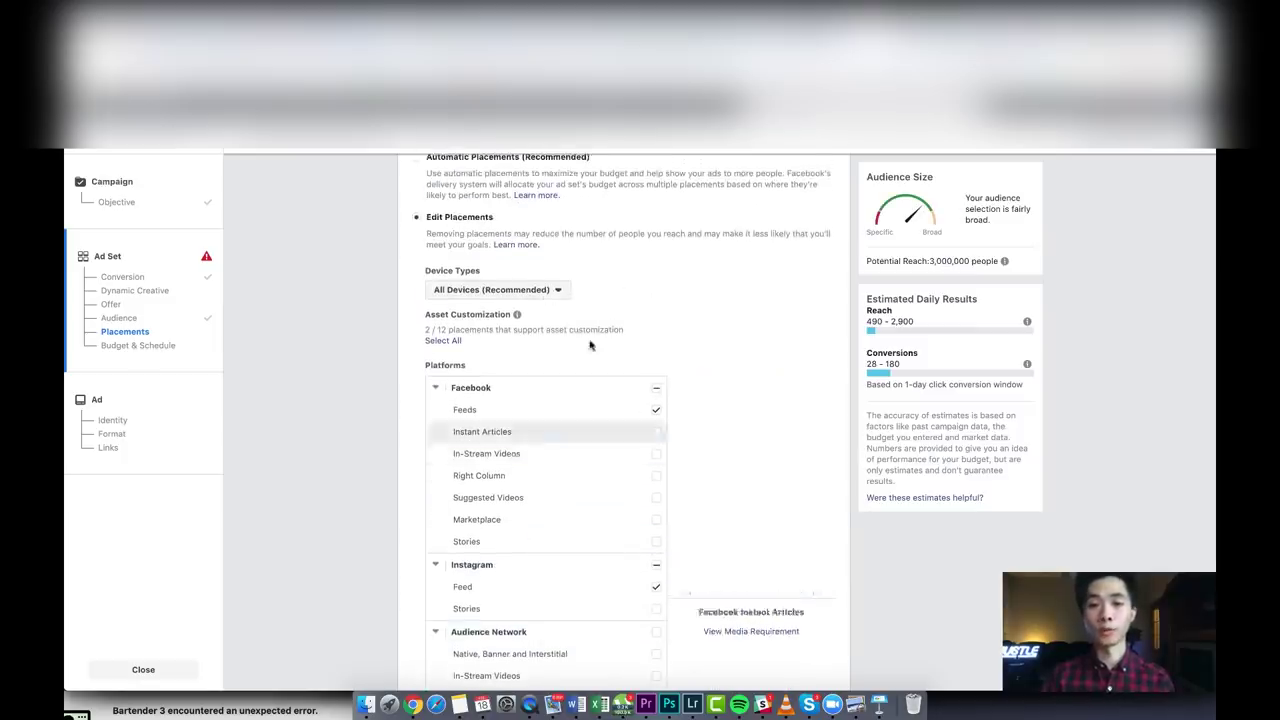
scroll(546, 289, up, 2)
click(416, 300)
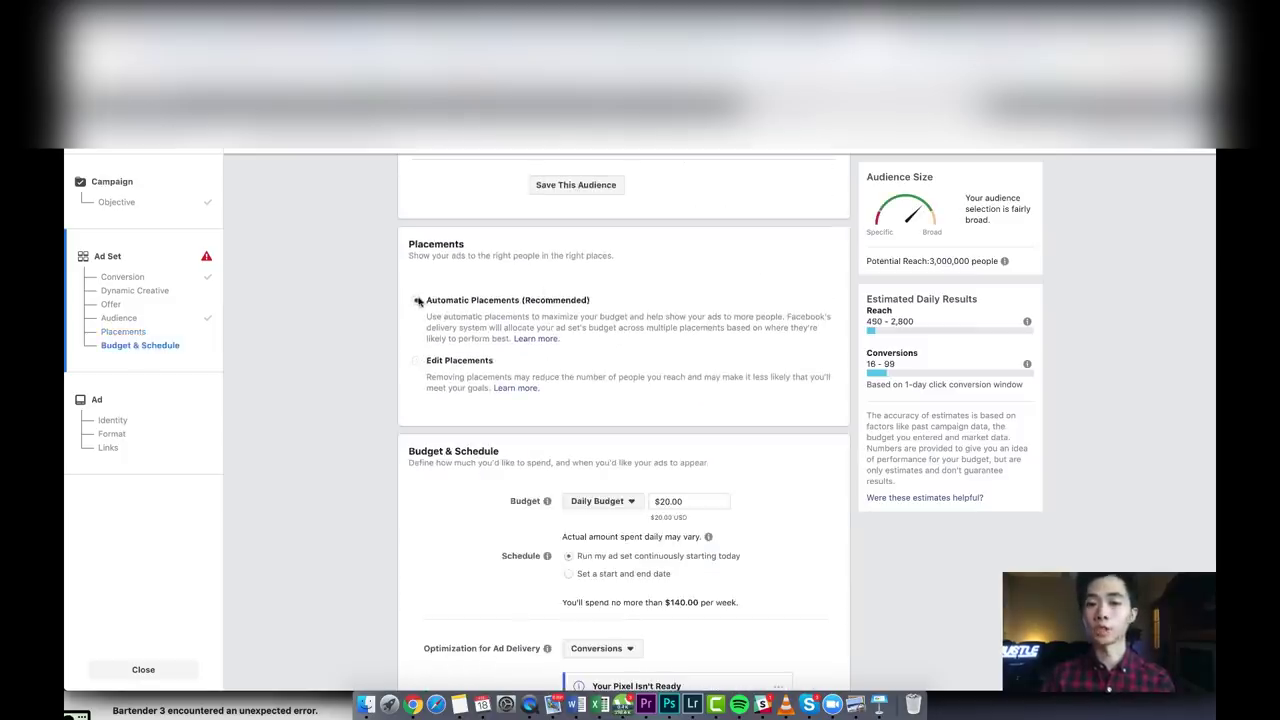
- Set the ad set's daily budget to $5.00
scroll(379, 352, down, 3)
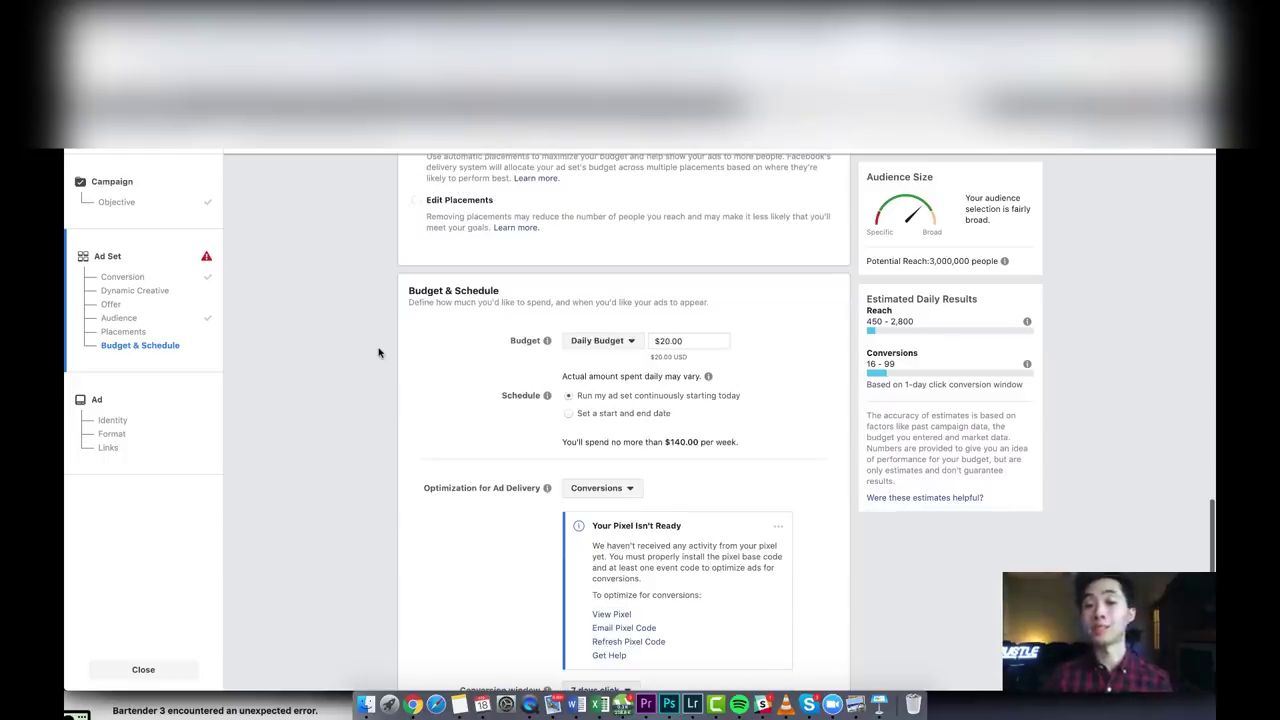
drag(697, 341, 612, 345)
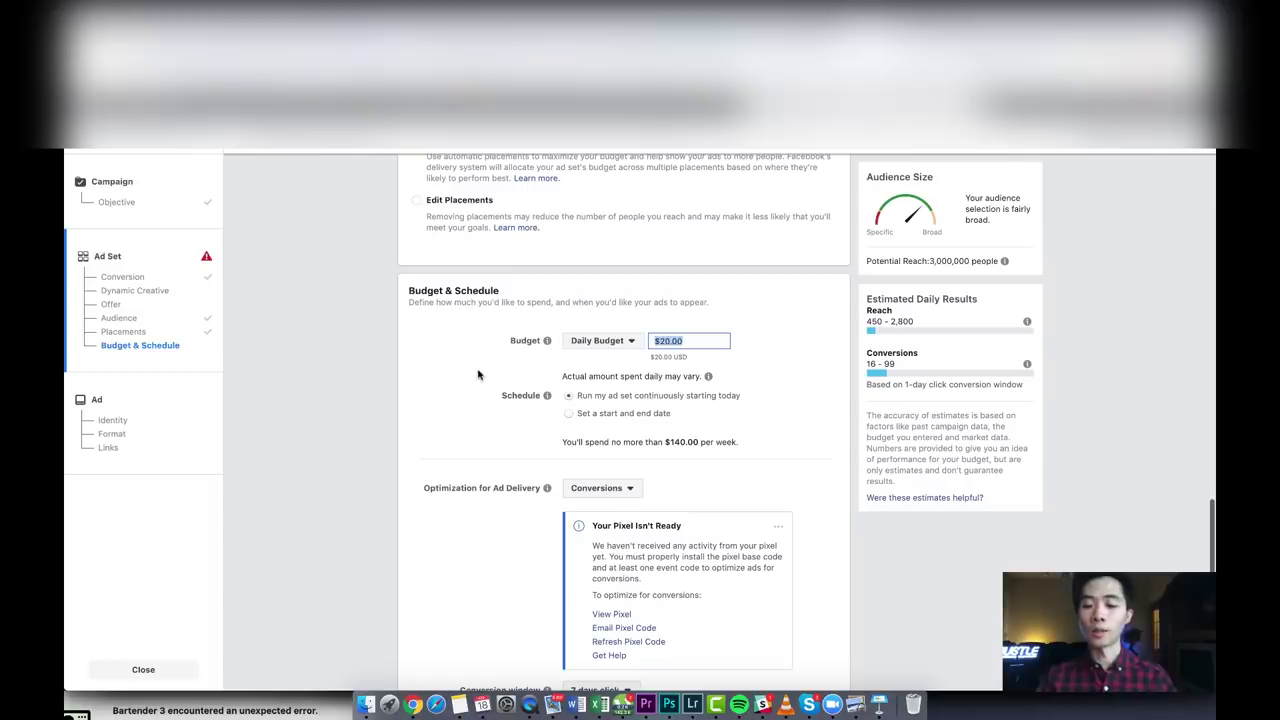
text(5)
click(403, 391)
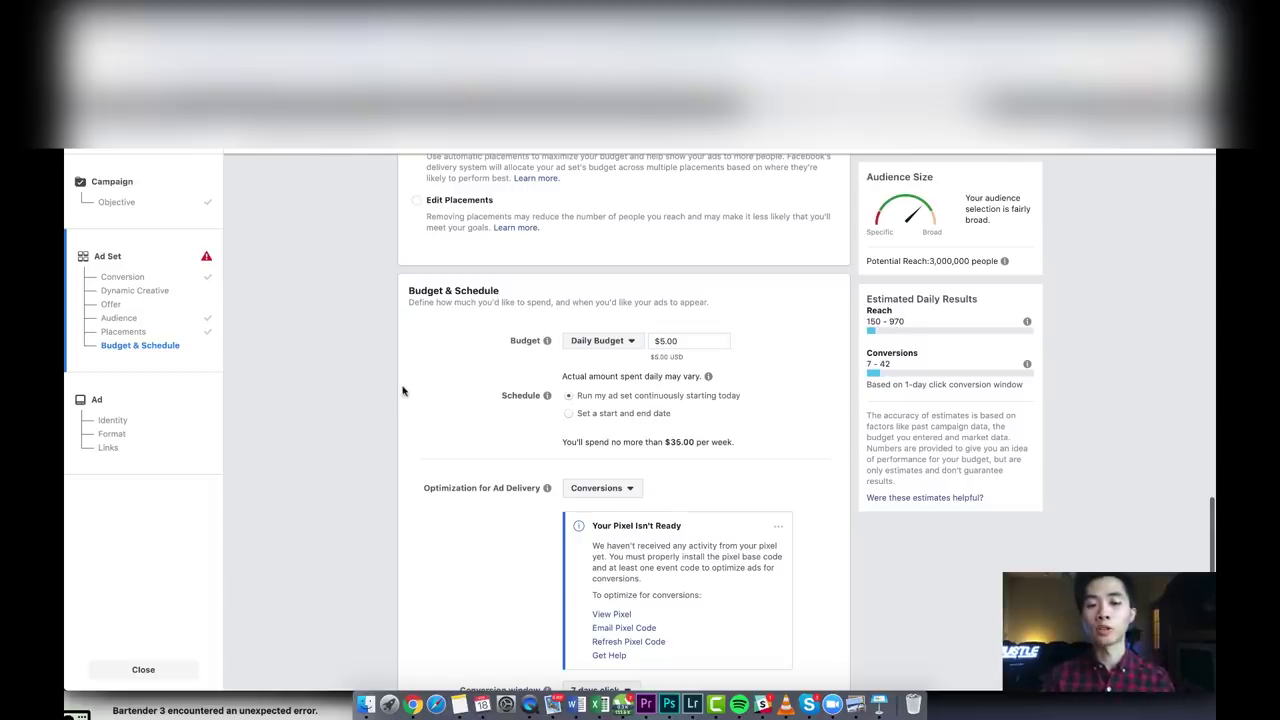
- Set the conversion window for ad delivery to 1 day click
scroll(794, 243, down, 1)
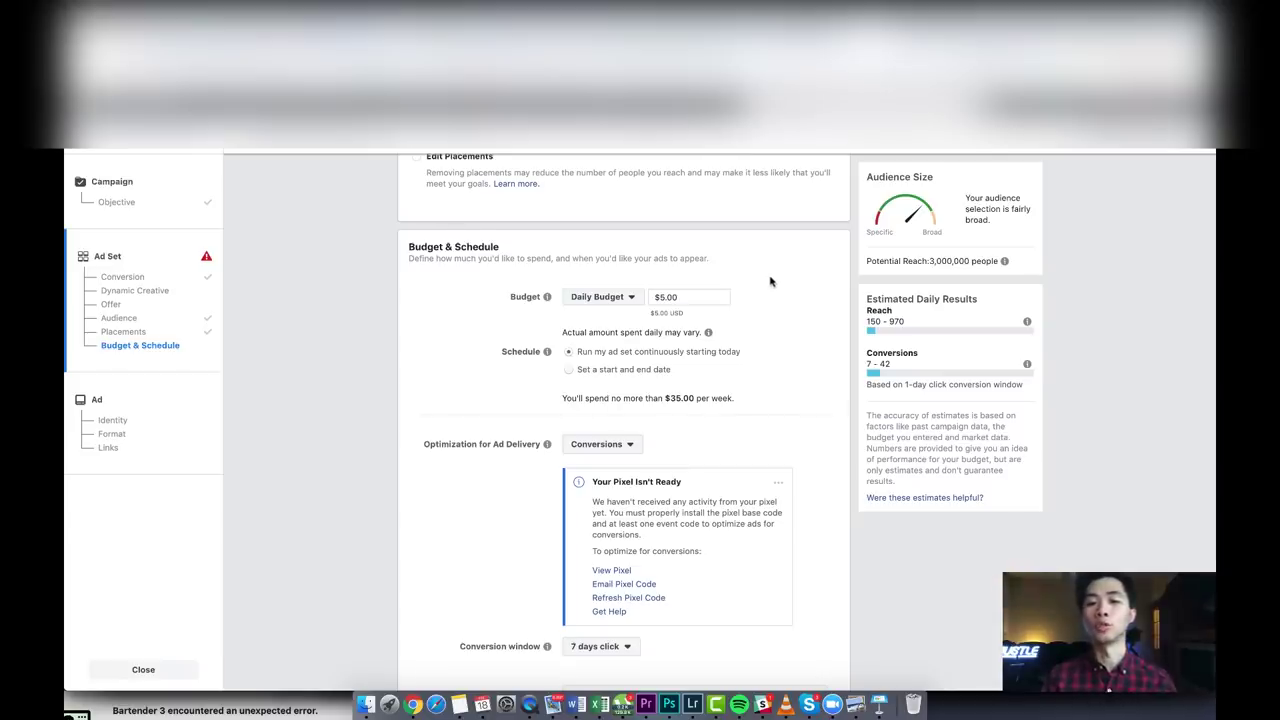
scroll(770, 281, down, 2)
scroll(770, 281, down, 2)
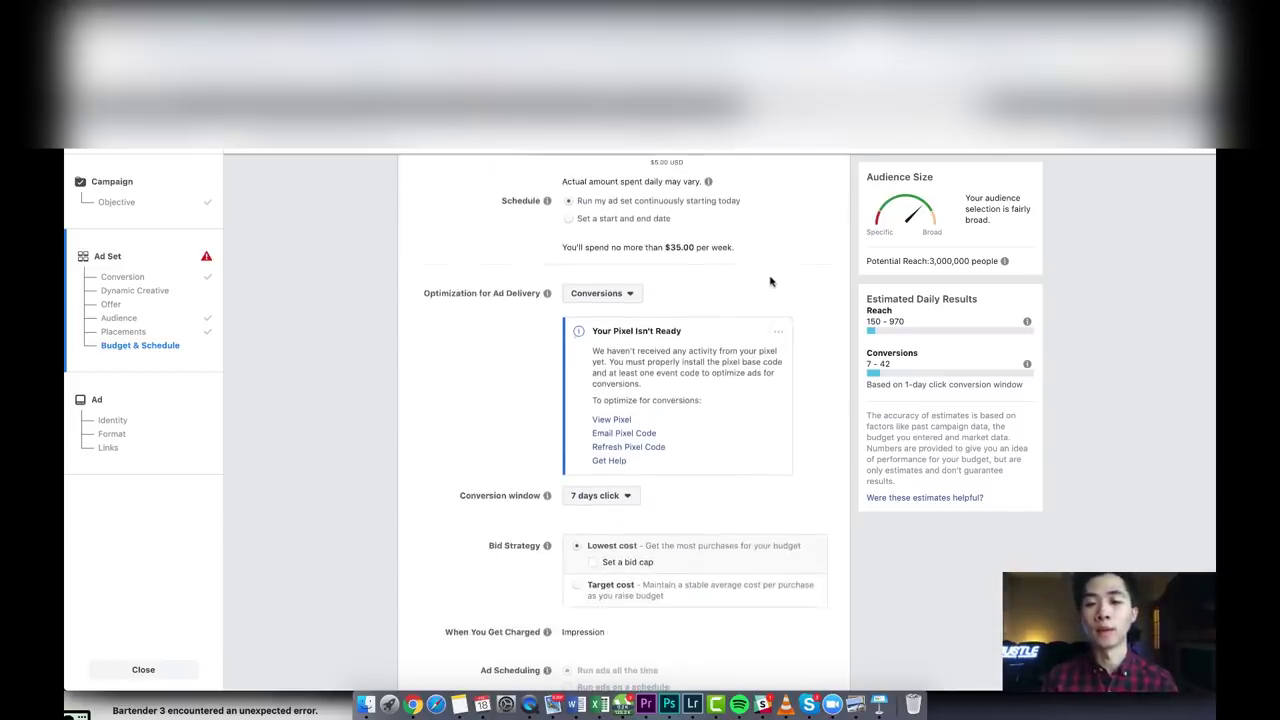
scroll(770, 281, down, 2)
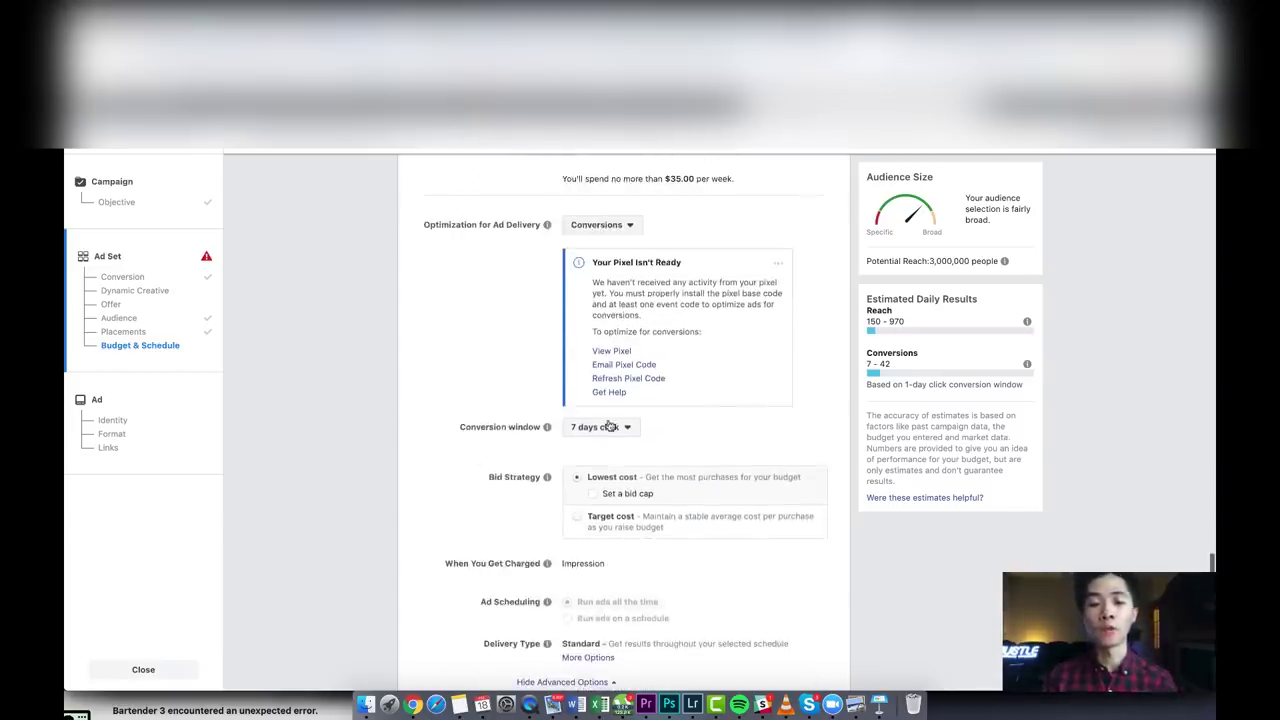
click(600, 427)
click(590, 462)
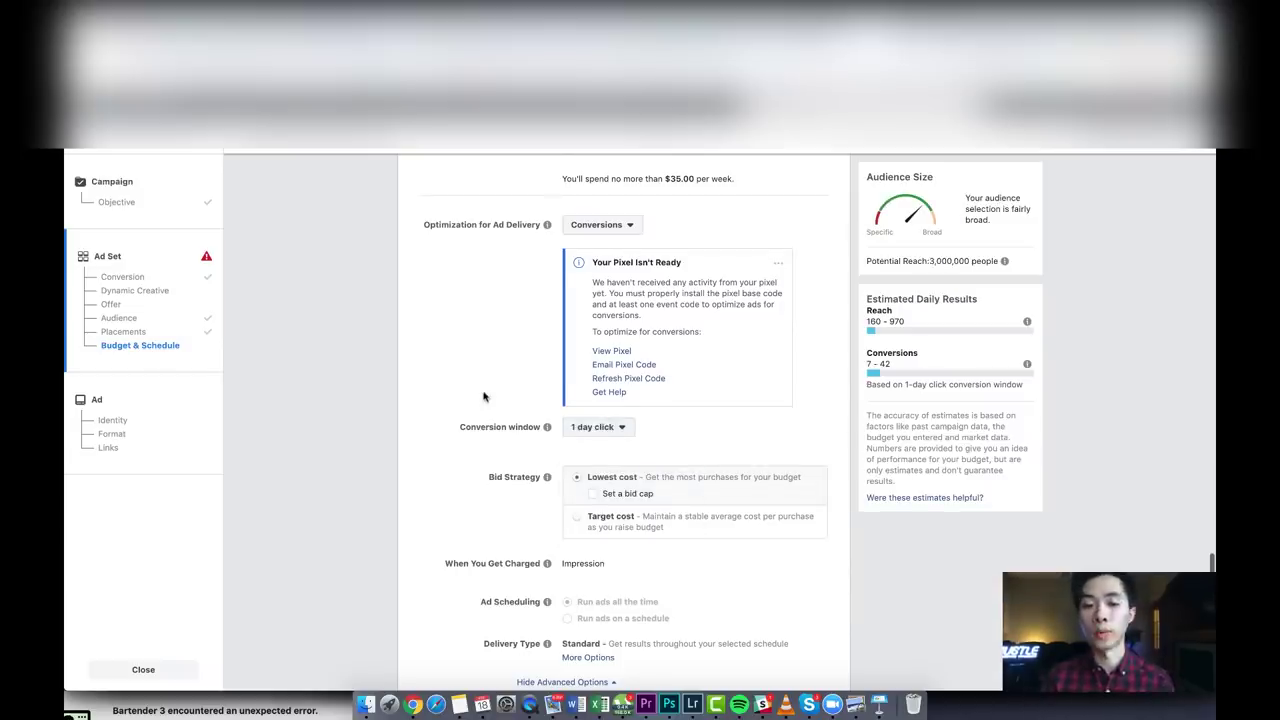
- Continue from the completed ad set settings to the ad setup
scroll(483, 397, down, 2)
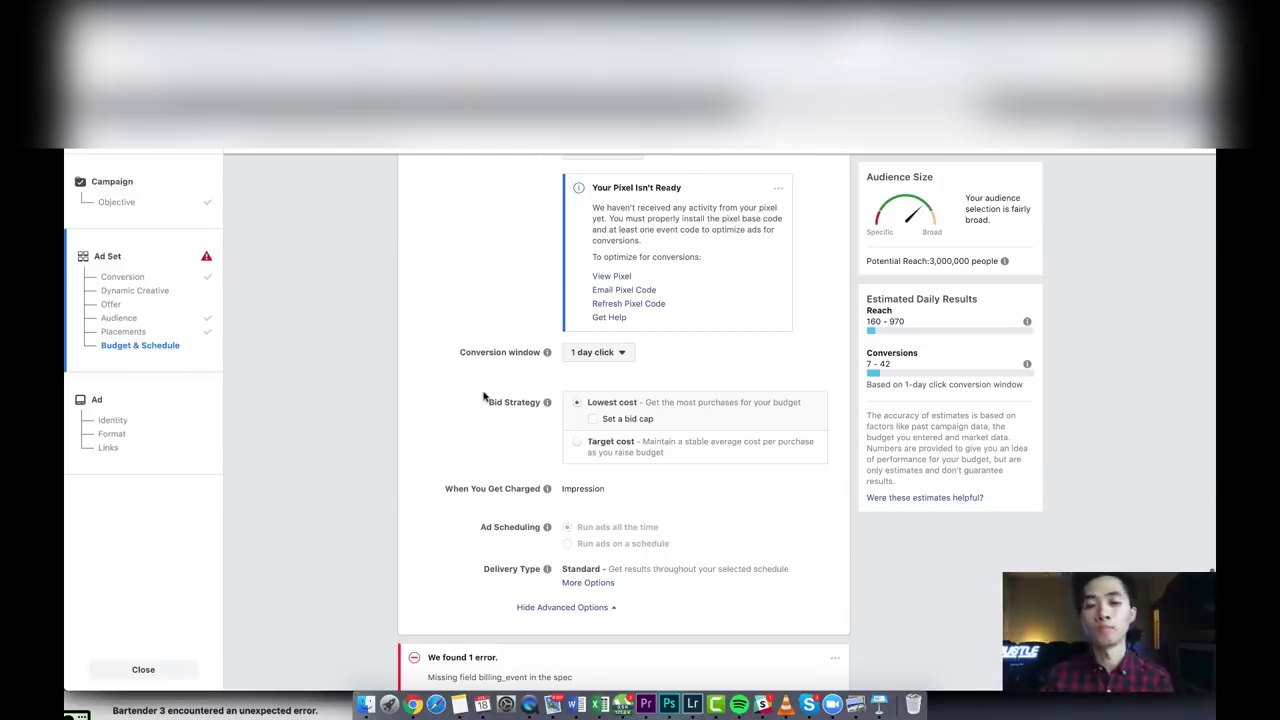
scroll(483, 397, down, 2)
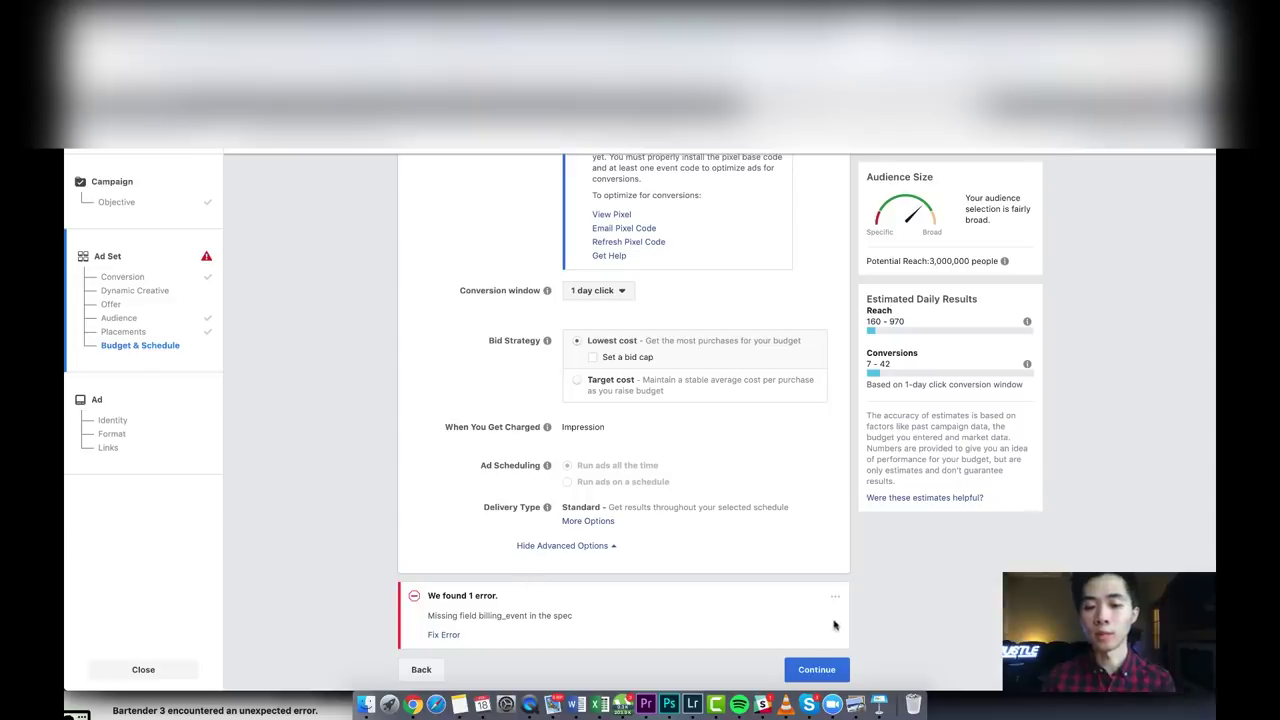
click(825, 668)
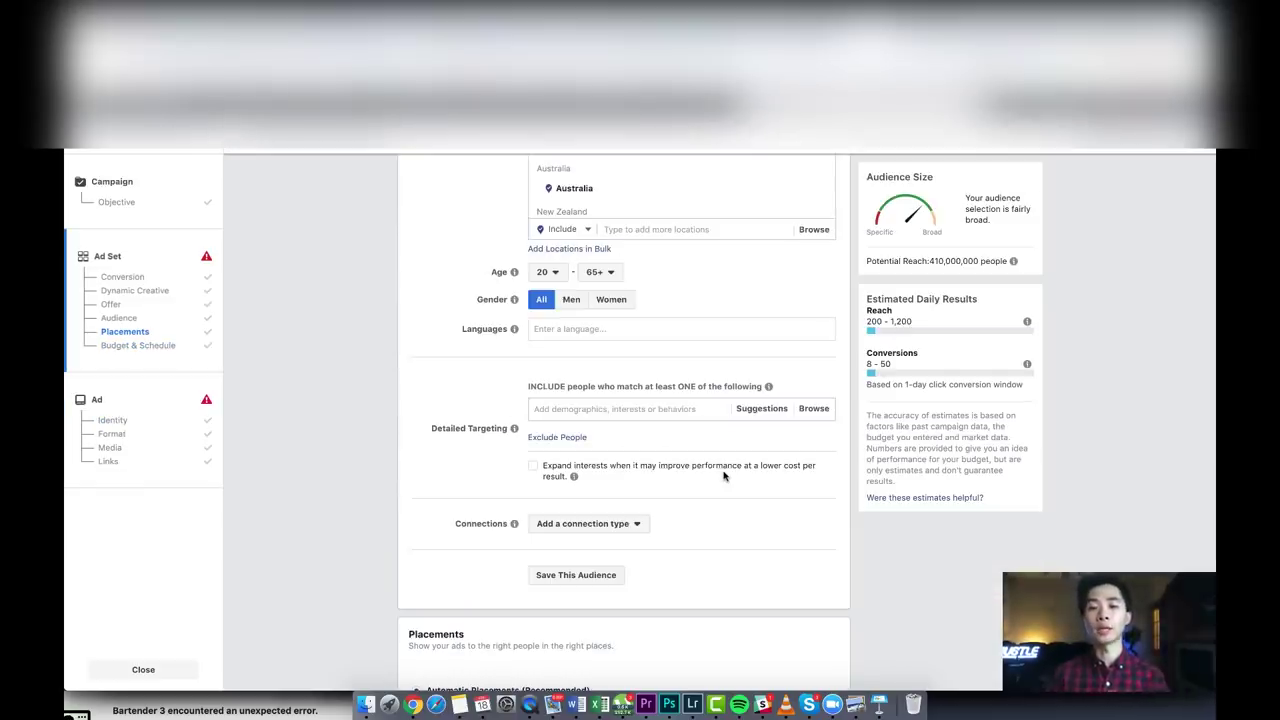
scroll(724, 476, down, 5)
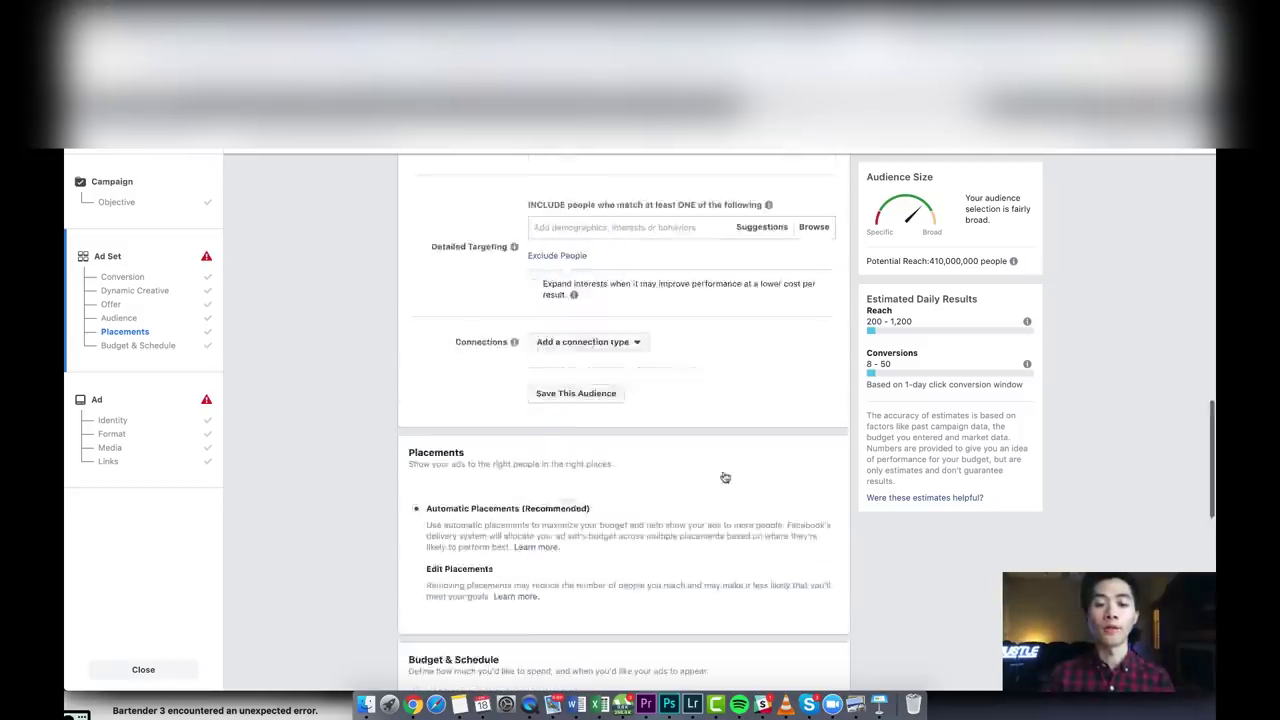
scroll(723, 477, up, 3)
scroll(711, 494, down, 2)
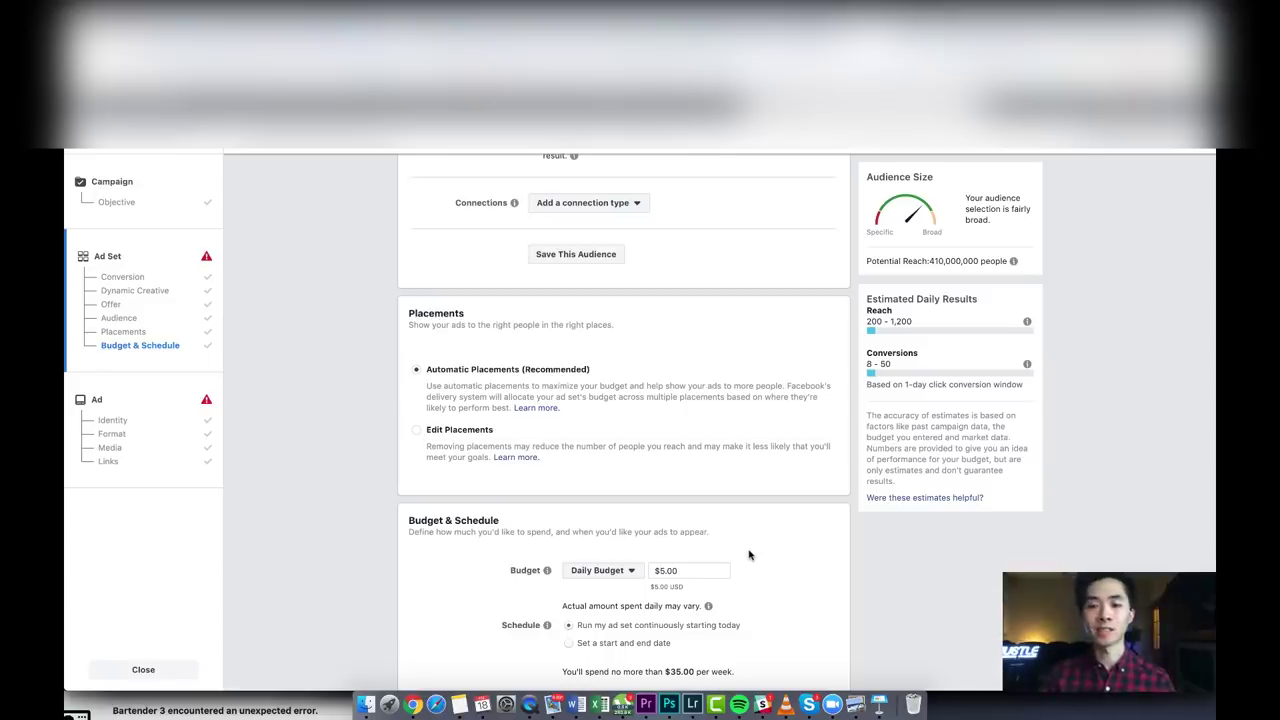
scroll(749, 555, up, 15)
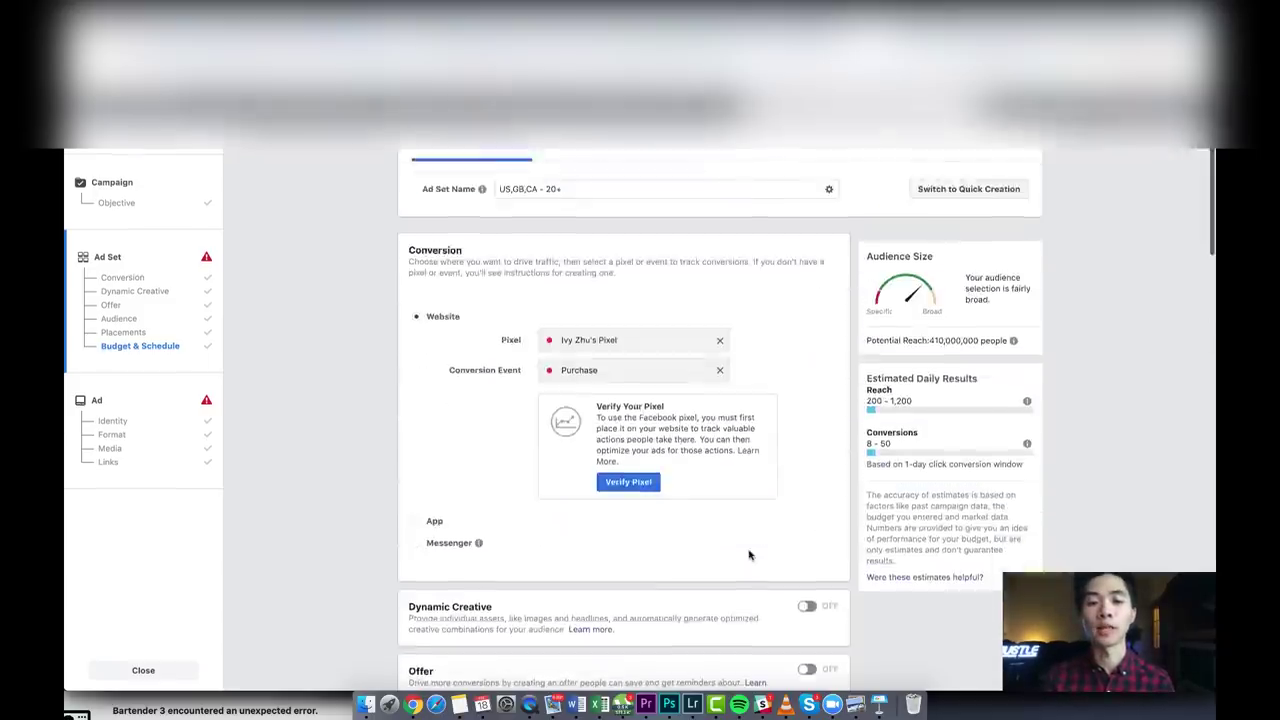